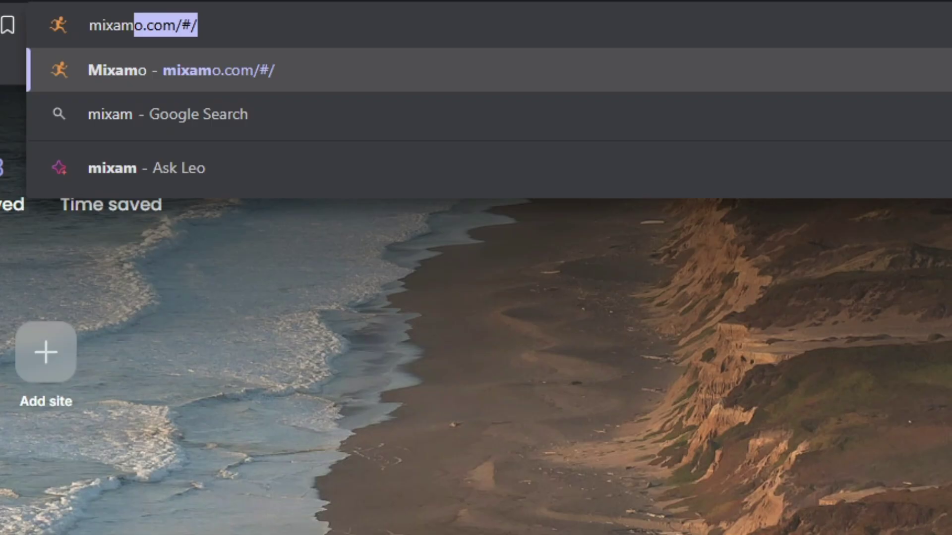
# Open the Mixamo site, upload Spikehead.fbx as the character and accept its orientation in the auto-rigger
pyautogui.press('Return')
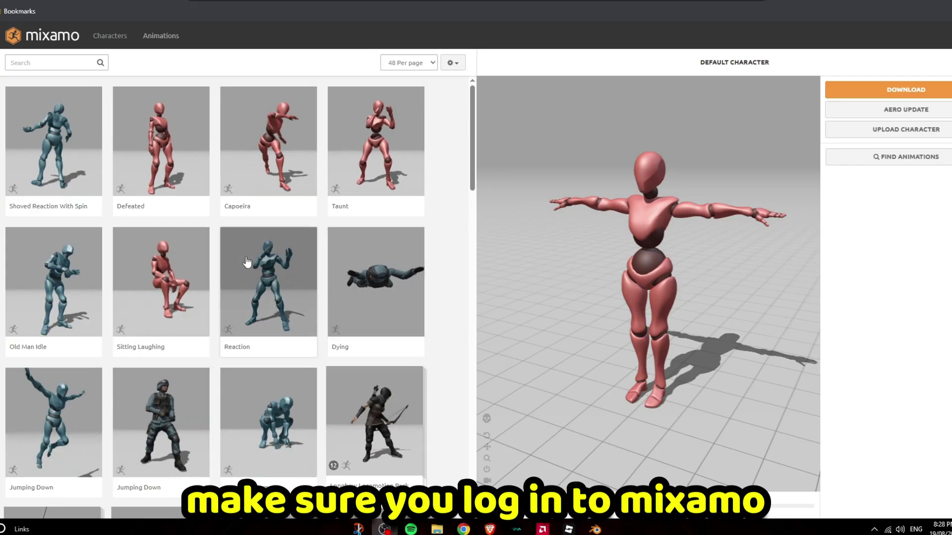
pyautogui.click(878, 132)
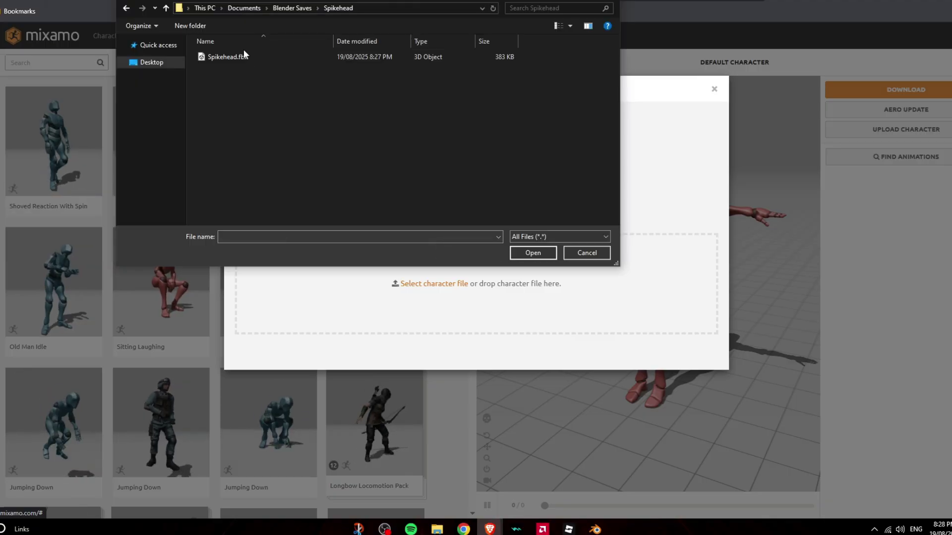
pyautogui.click(242, 60)
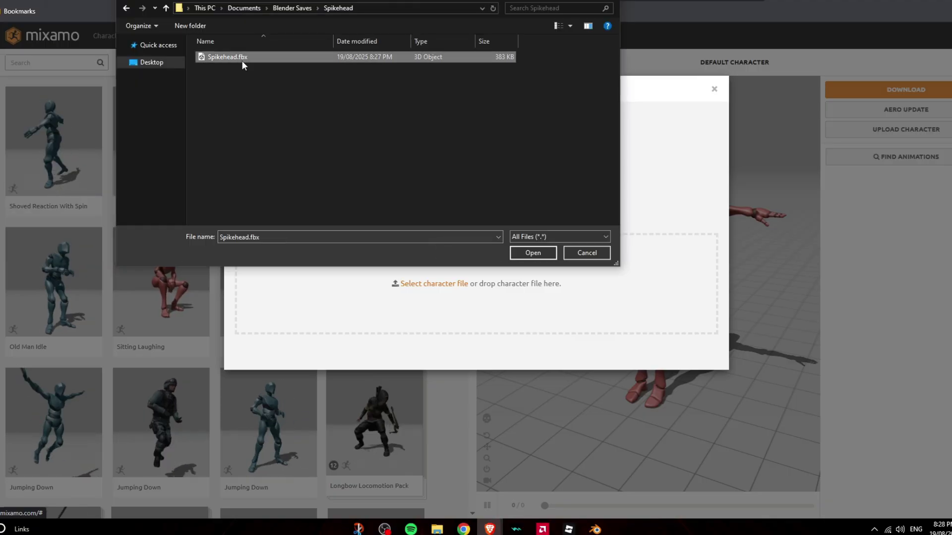
pyautogui.doubleClick(242, 61)
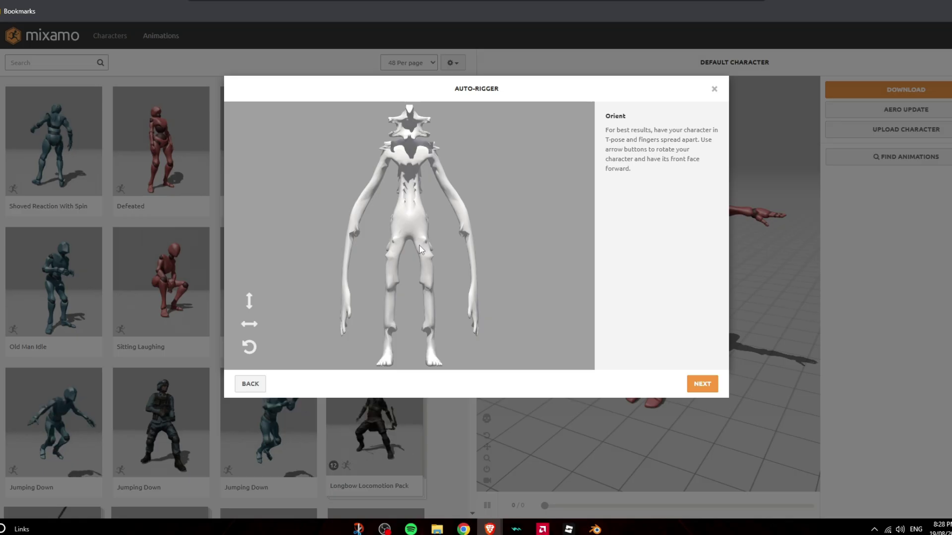
pyautogui.click(703, 385)
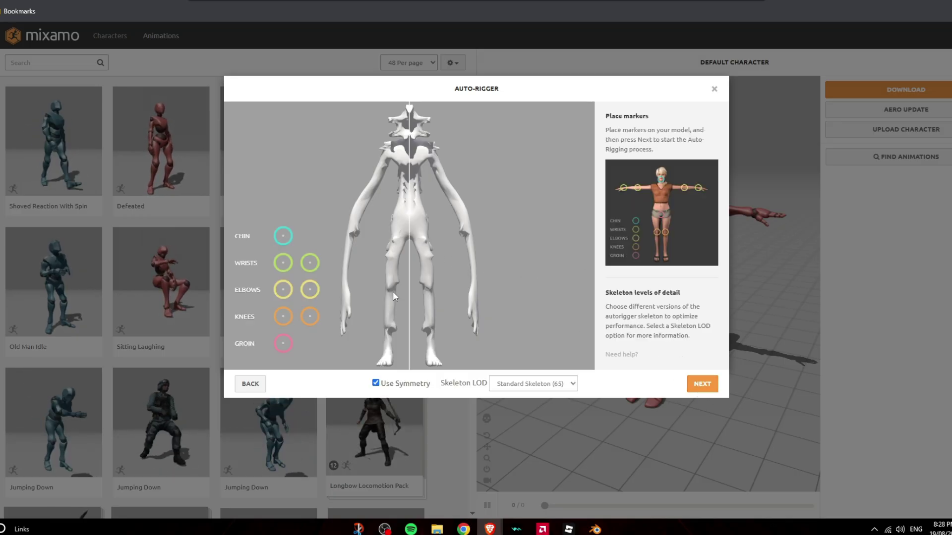
# Place the chin, wrist and elbow markers on the character with symmetry on
pyautogui.moveTo(283, 236); pyautogui.dragTo(318, 223)
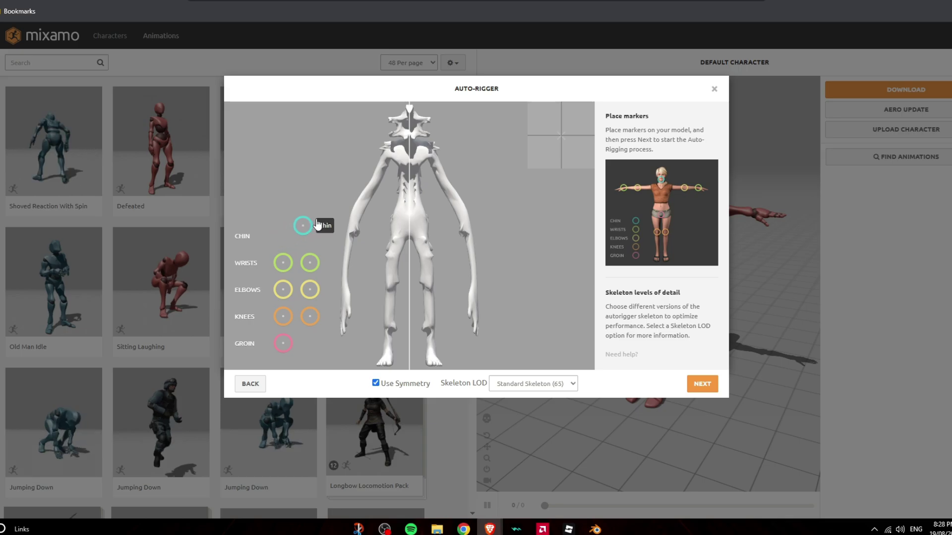
pyautogui.moveTo(411, 139); pyautogui.dragTo(410, 138)
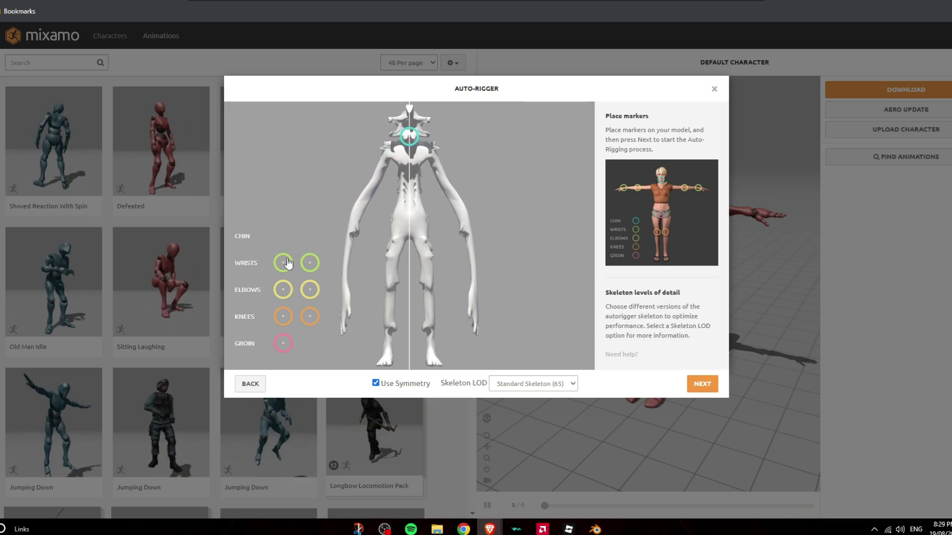
pyautogui.moveTo(288, 263); pyautogui.dragTo(294, 260)
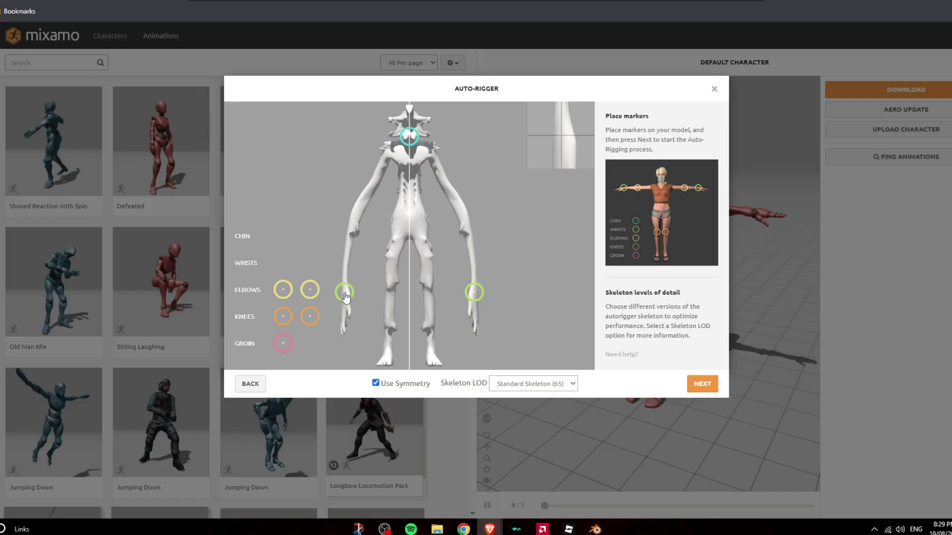
pyautogui.moveTo(345, 296); pyautogui.dragTo(345, 296)
pyautogui.moveTo(284, 293); pyautogui.dragTo(291, 290)
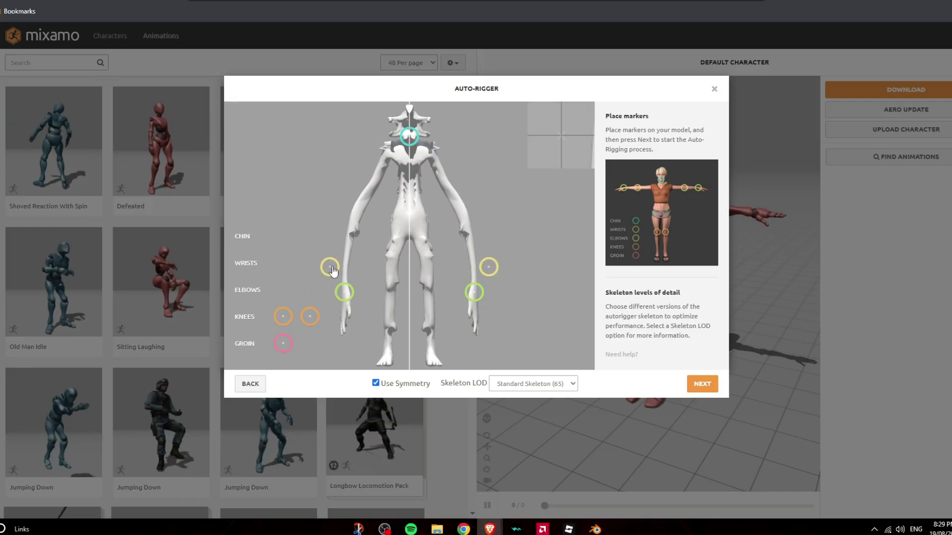
pyautogui.moveTo(364, 214)
pyautogui.mouseDown()
pyautogui.moveTo(356, 203)
pyautogui.moveTo(367, 204)
pyautogui.mouseUp()
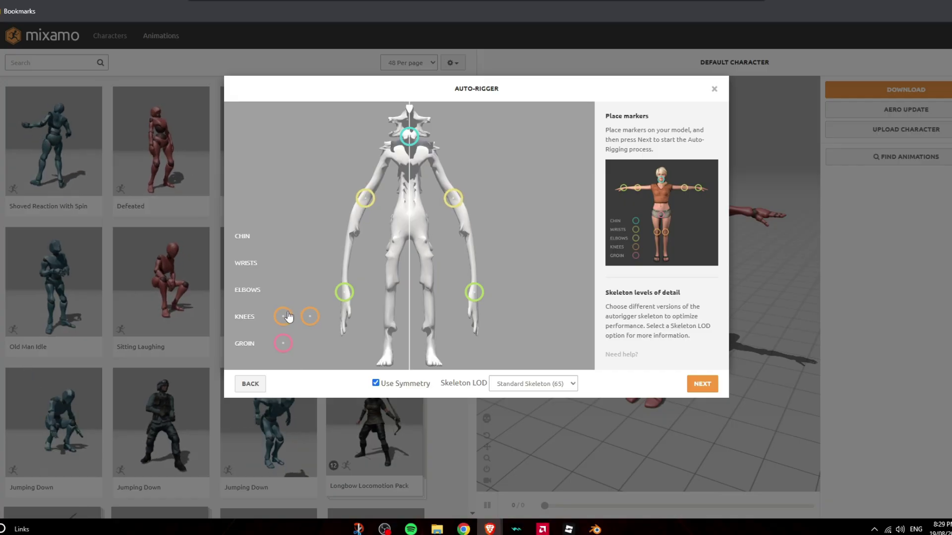
# Place the knee and groin markers, then run the auto-rigging and accept the rigged character
pyautogui.moveTo(289, 316); pyautogui.dragTo(311, 317)
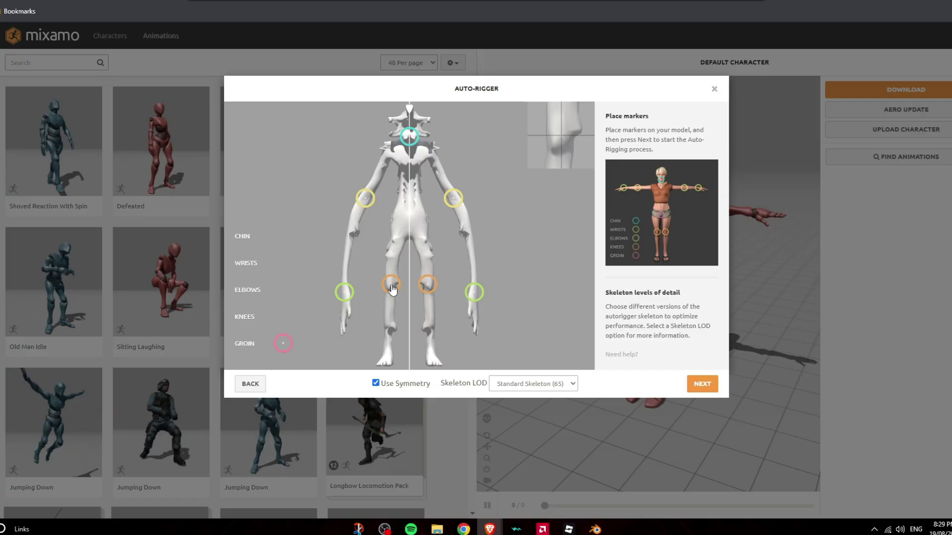
pyautogui.moveTo(394, 289); pyautogui.dragTo(391, 285)
pyautogui.moveTo(283, 343)
pyautogui.mouseDown()
pyautogui.moveTo(424, 274)
pyautogui.moveTo(410, 239)
pyautogui.mouseUp()
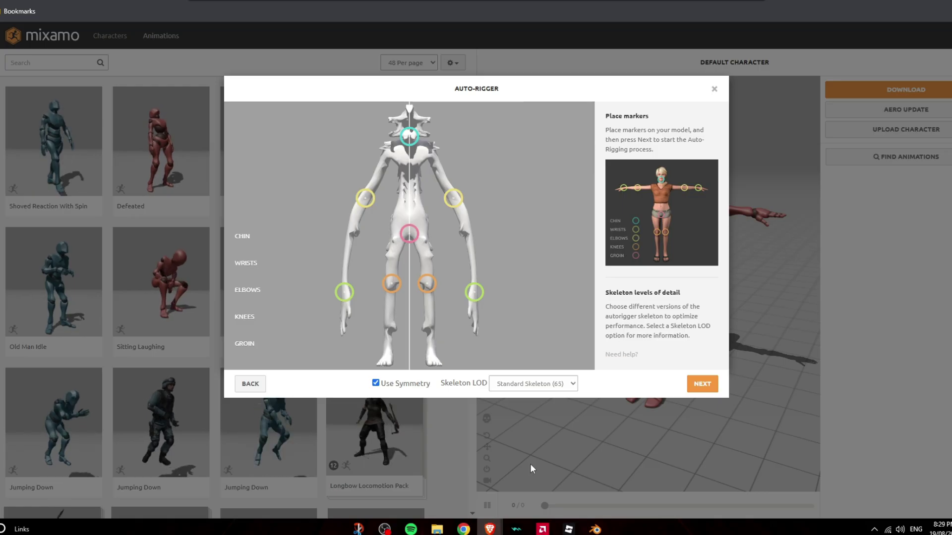
pyautogui.click(700, 385)
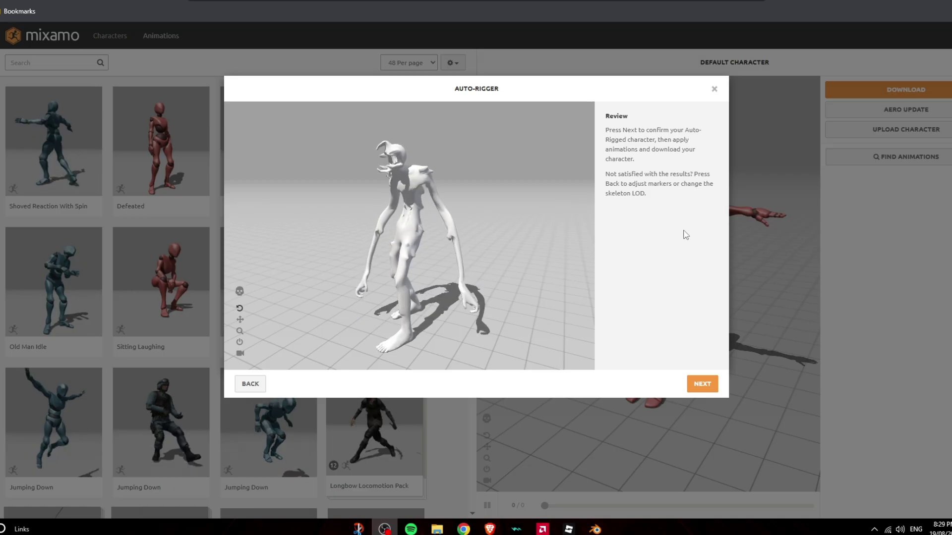
pyautogui.click(710, 382)
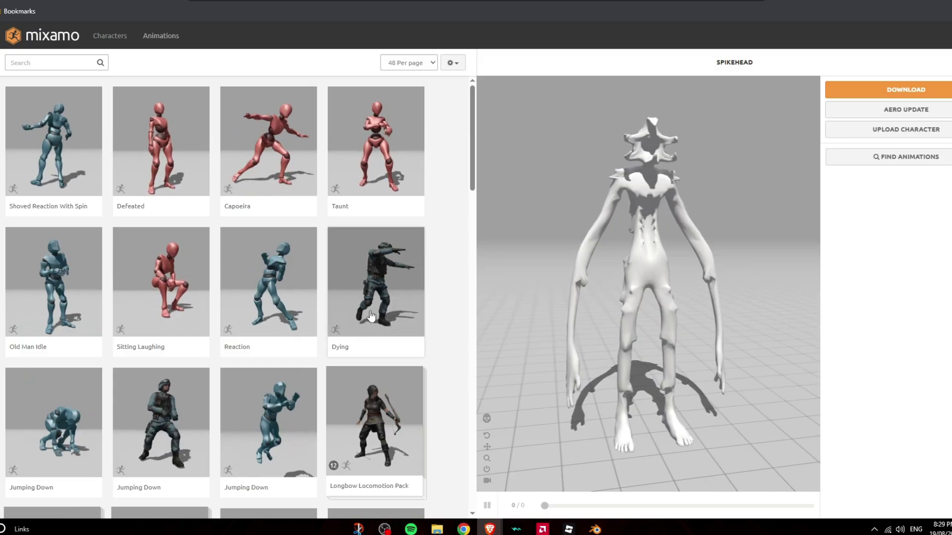
# Look through the animation library for a run or walk animation that suits the rigged character
pyautogui.scroll(-3, 297, 292)
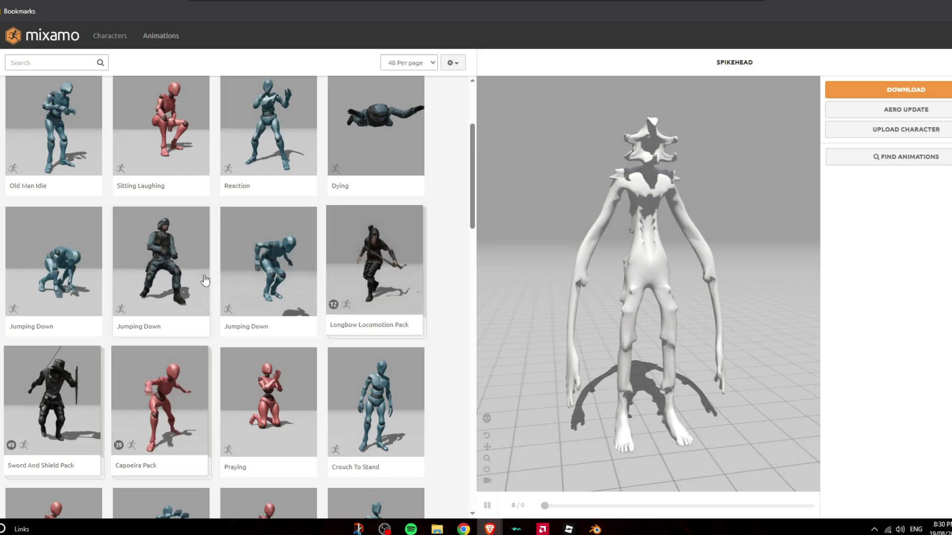
pyautogui.scroll(2, 164, 223)
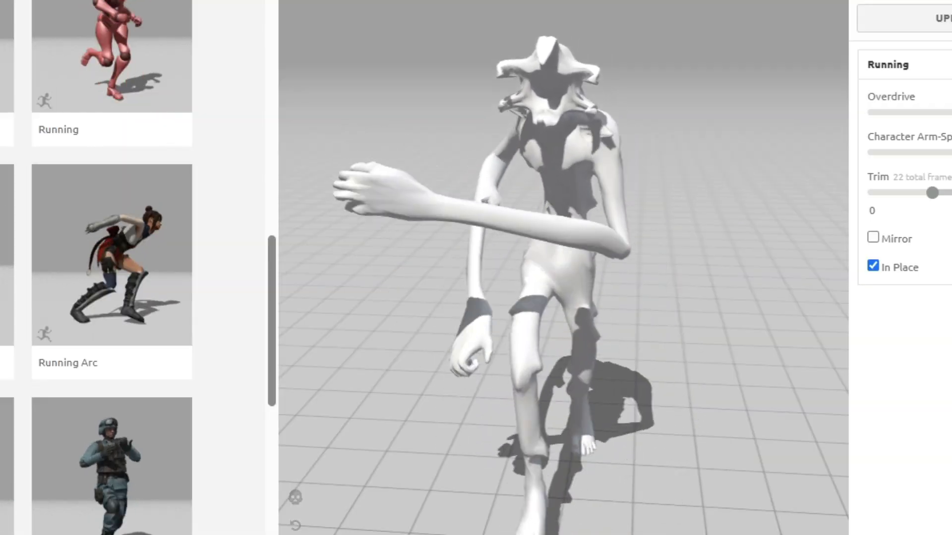
pyautogui.scroll(-1, 111, 267)
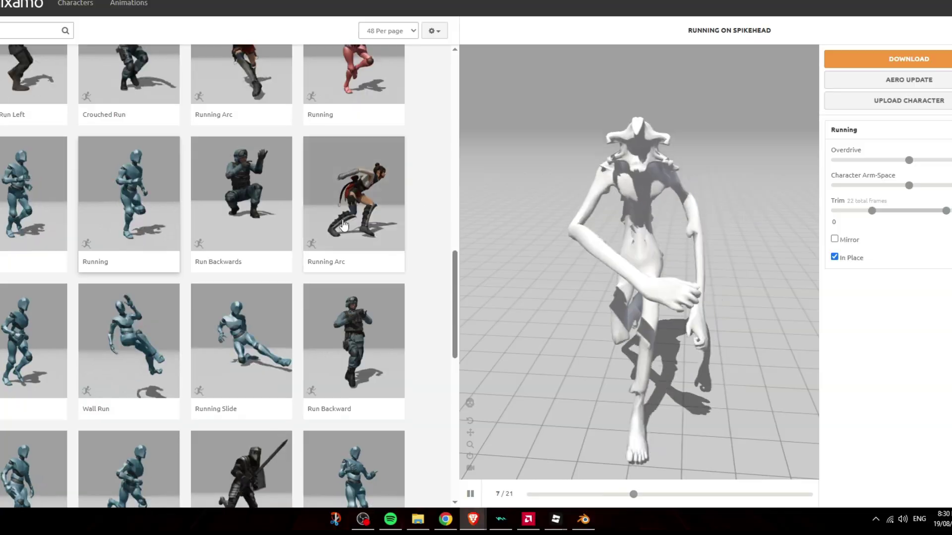
pyautogui.scroll(6, 282, 236)
pyautogui.scroll(-3, 147, 202)
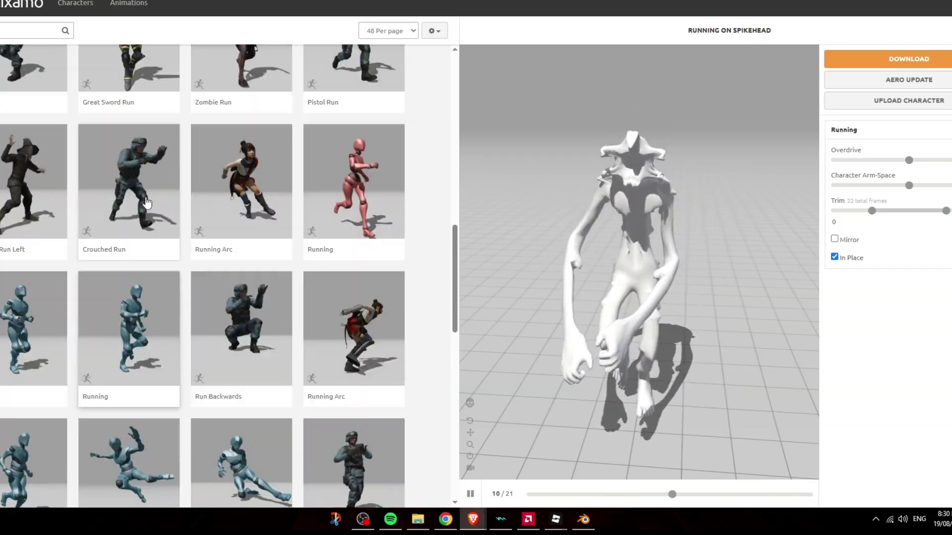
pyautogui.scroll(-10, 147, 202)
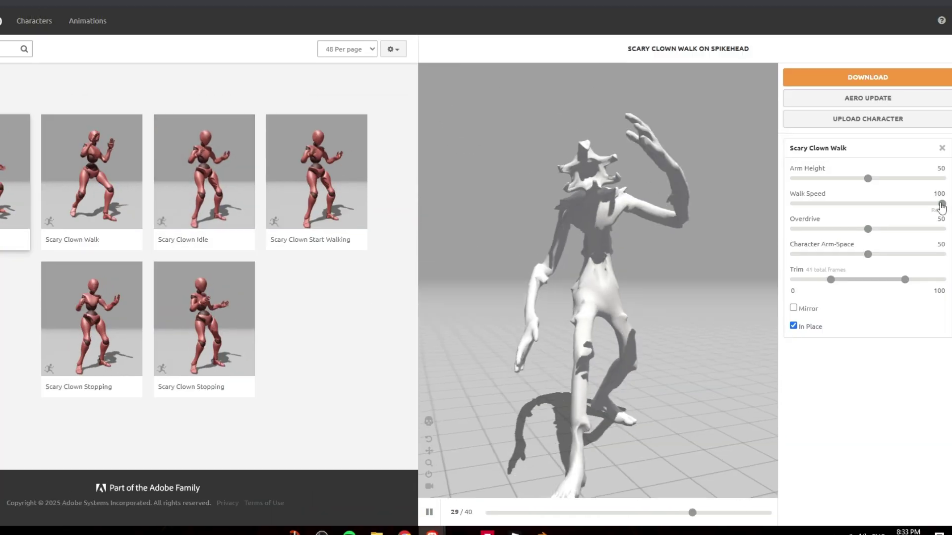
# Adjust the Scary Clown Walk animation to arm height 21, walk speed 35, overdrive 71 and character arm-space 56
pyautogui.moveTo(941, 204)
pyautogui.mouseDown()
pyautogui.moveTo(919, 204)
pyautogui.moveTo(944, 206)
pyautogui.mouseUp()
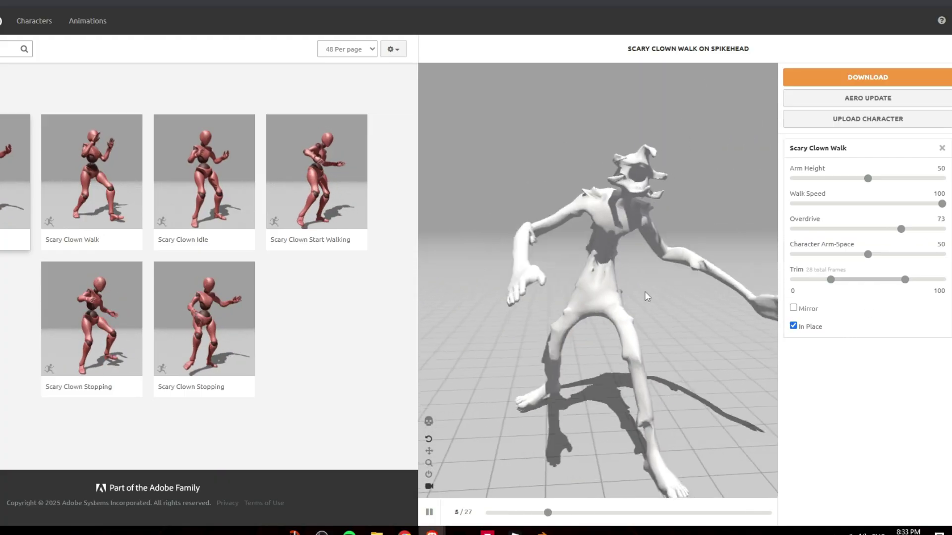
pyautogui.moveTo(900, 229); pyautogui.dragTo(889, 229)
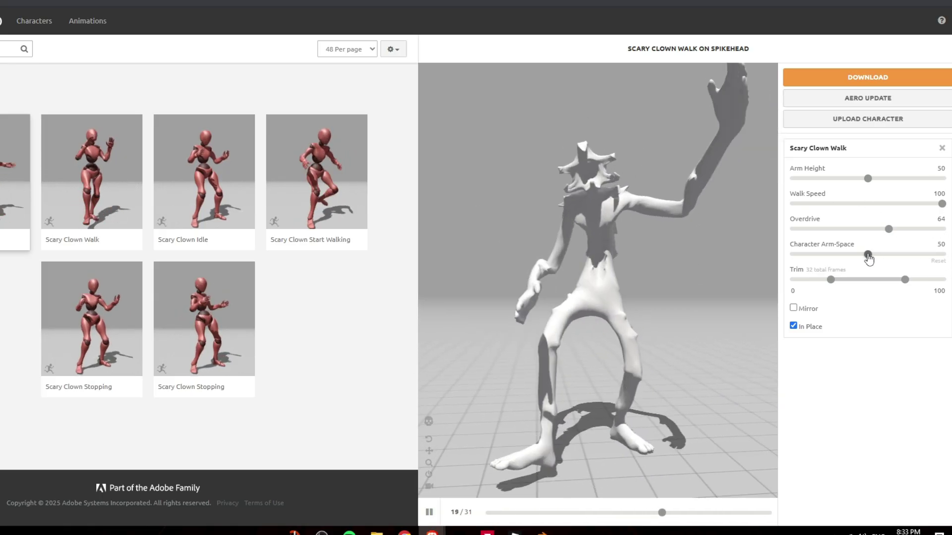
pyautogui.moveTo(868, 255); pyautogui.dragTo(923, 255)
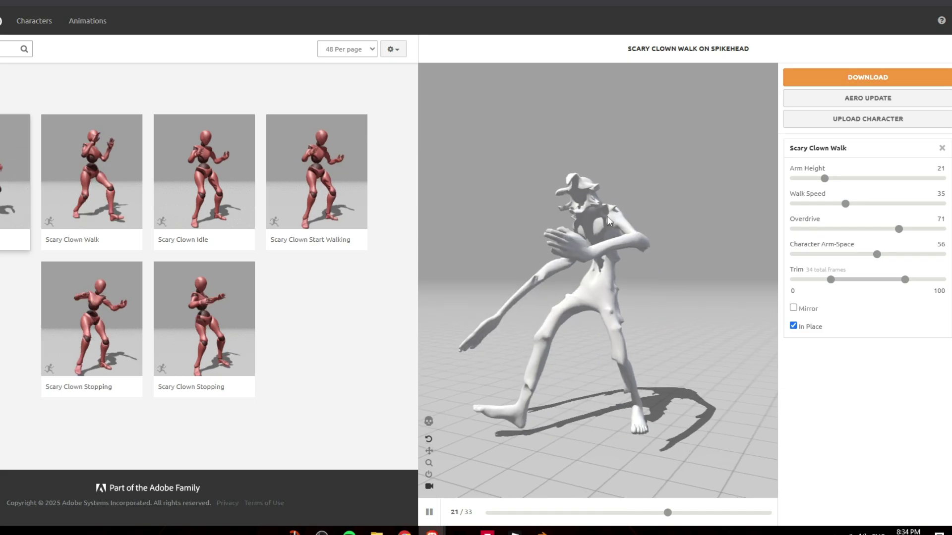
# Download the animated character as FBX Binary with skin at 60 frames per second
pyautogui.click(874, 79)
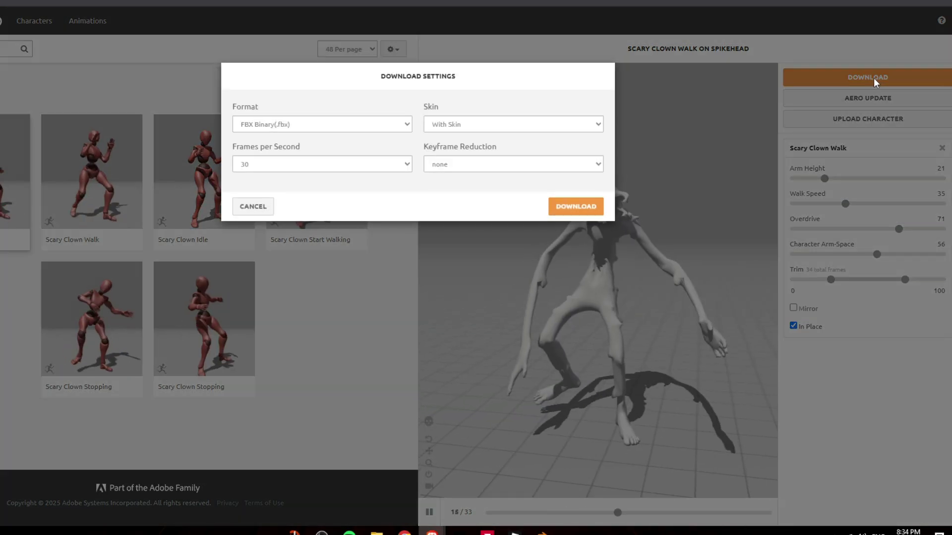
pyautogui.click(270, 164)
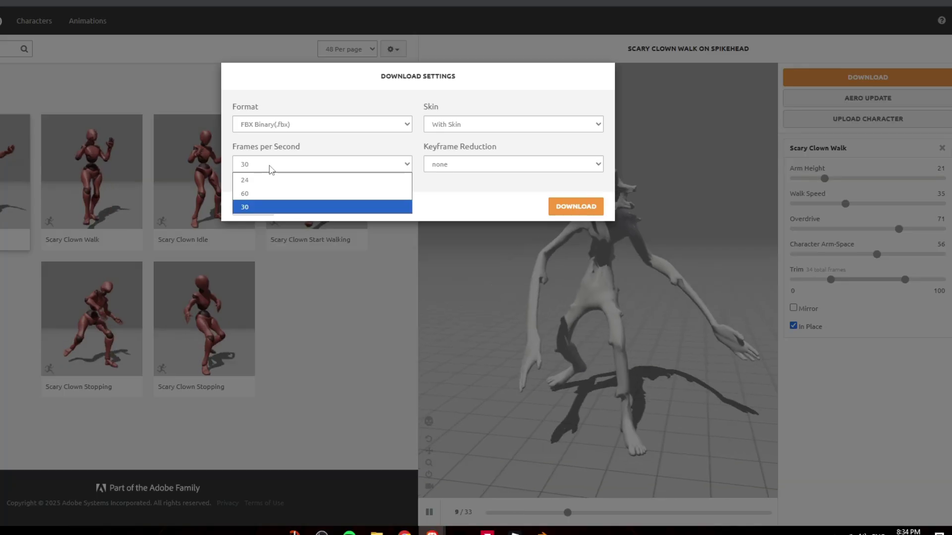
pyautogui.click(266, 196)
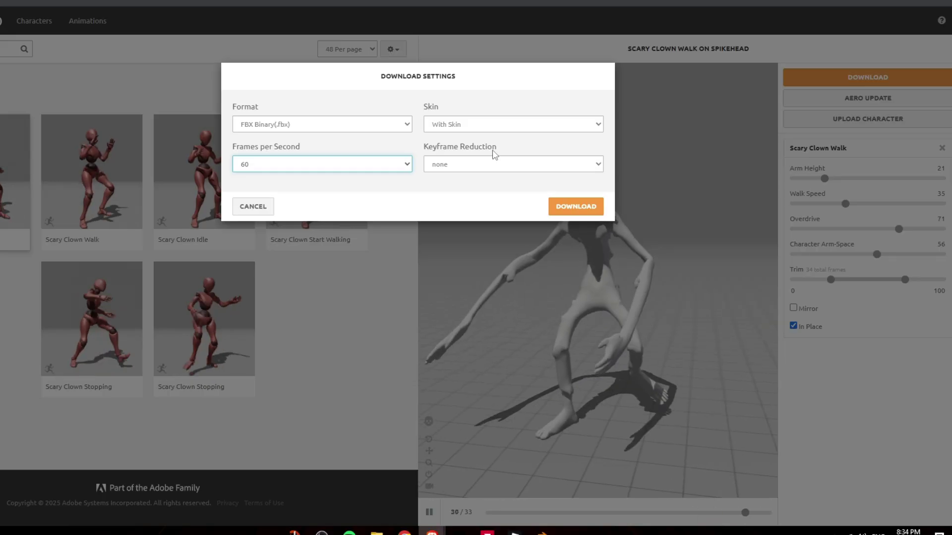
pyautogui.click(448, 127)
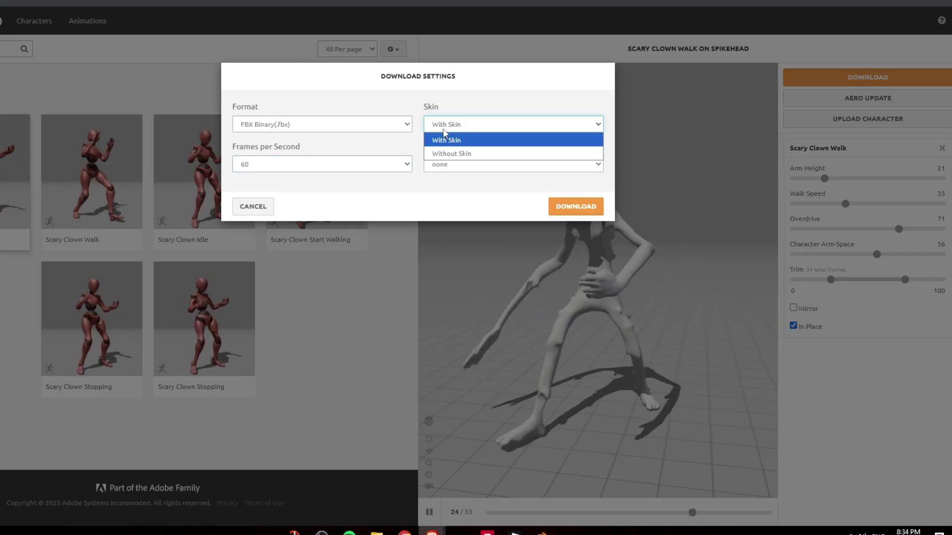
pyautogui.click(446, 132)
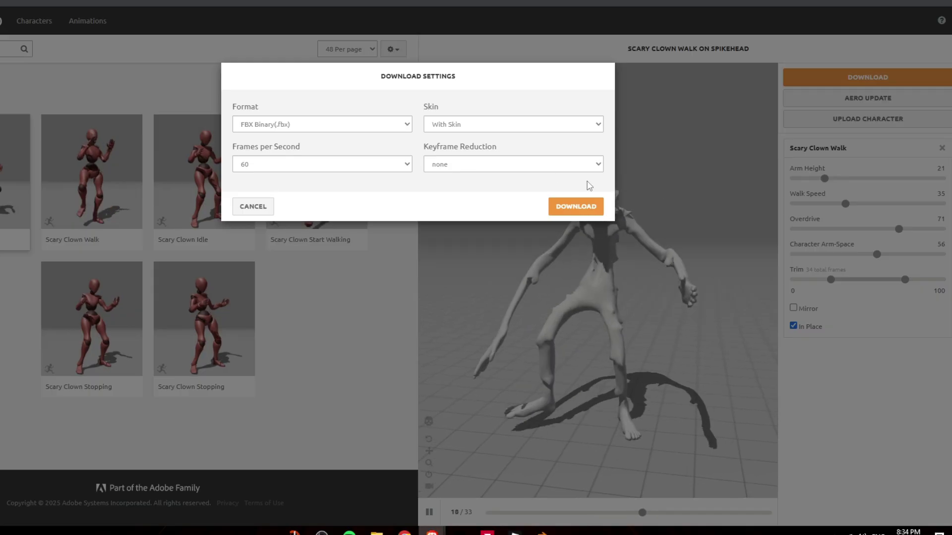
pyautogui.click(587, 208)
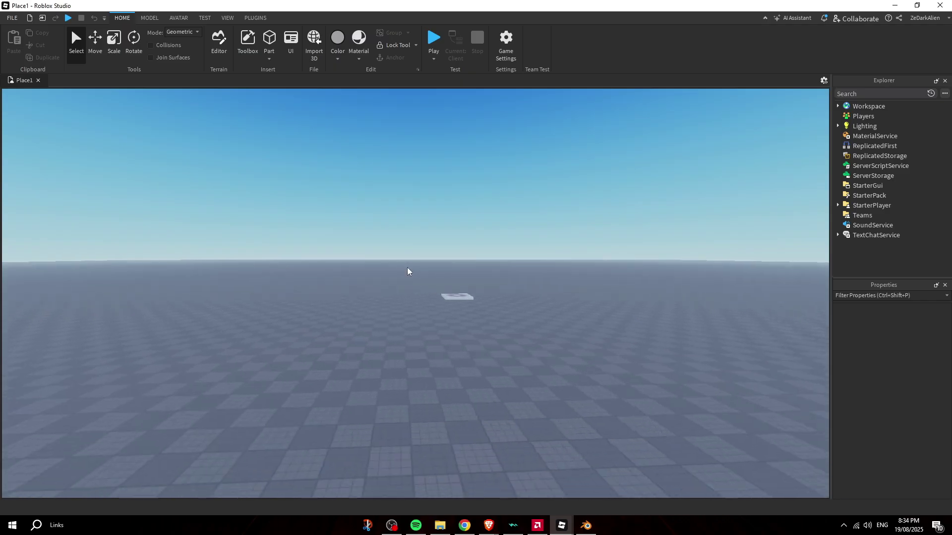
# Switch to Roblox Studio and import Scary Clown Walk.fbx as a 3D model with Upload to Roblox turned off
pyautogui.moveTo(412, 268); pyautogui.dragTo(434, 274, button='right')
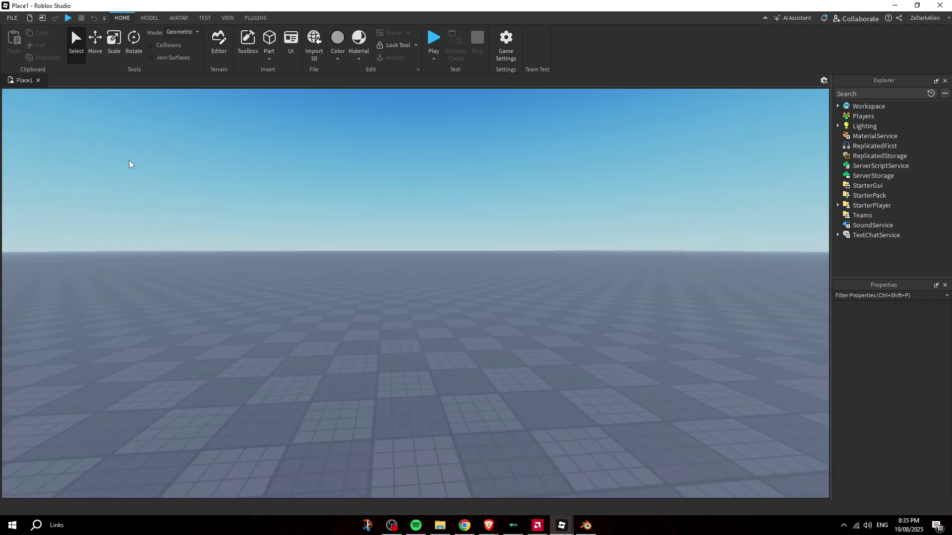
pyautogui.click(313, 44)
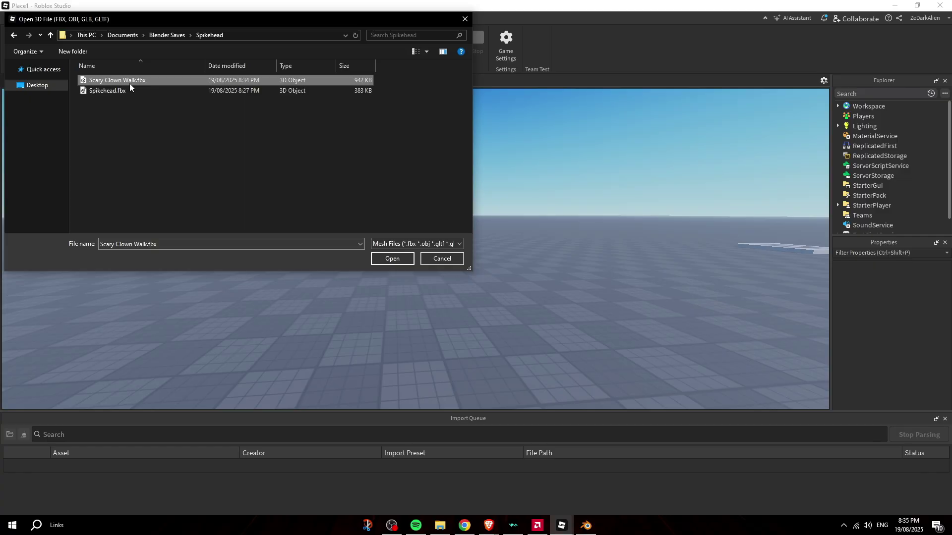
pyautogui.doubleClick(124, 79)
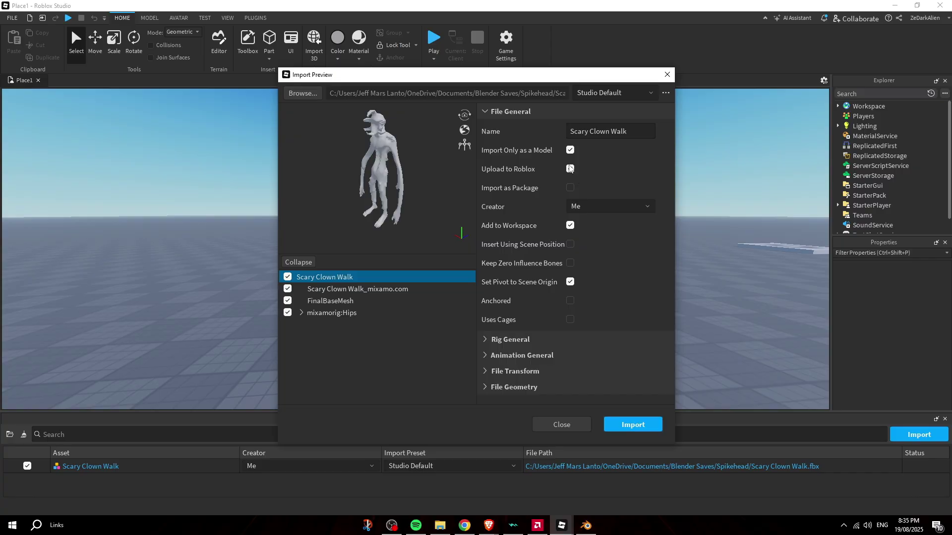
pyautogui.click(570, 168)
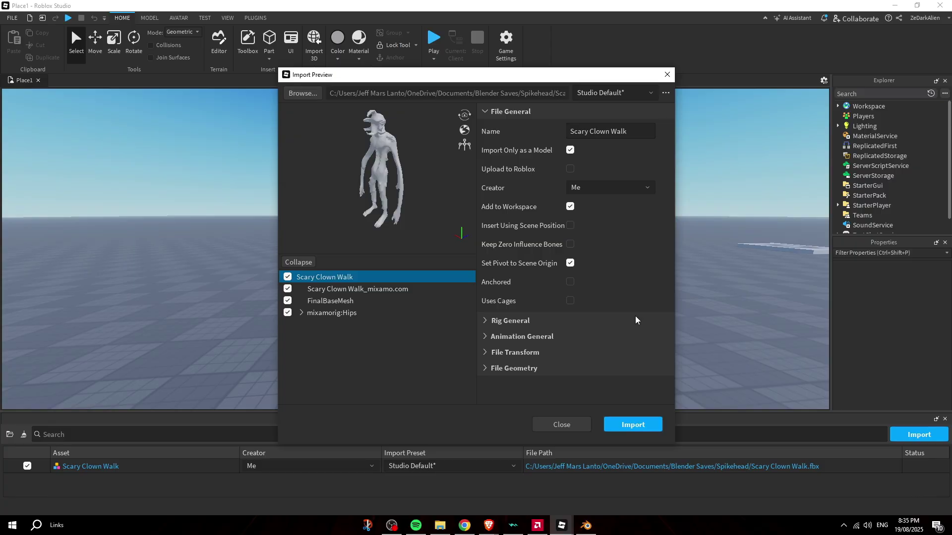
pyautogui.click(633, 425)
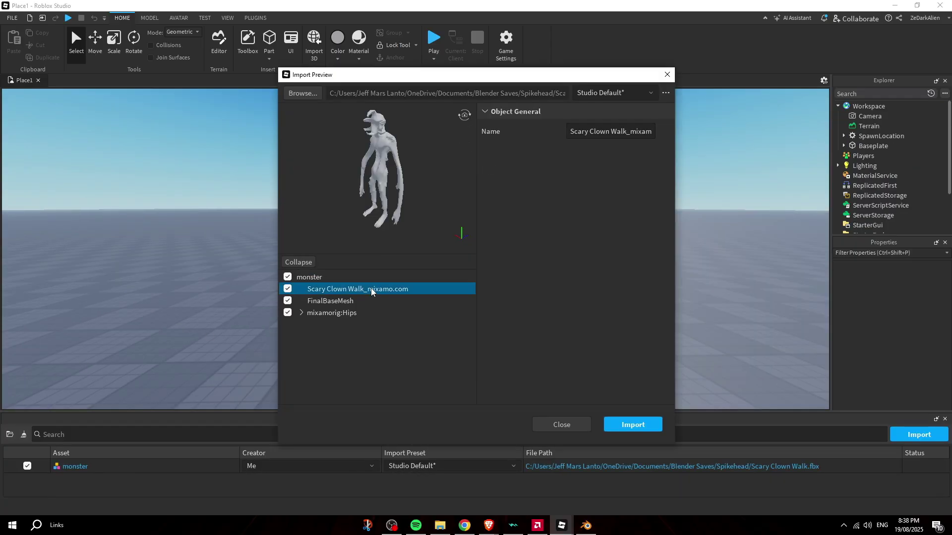
# Rename the Scary Clown Walk animation to "animation" in the import preview and import the monster into the workspace
pyautogui.click(587, 132)
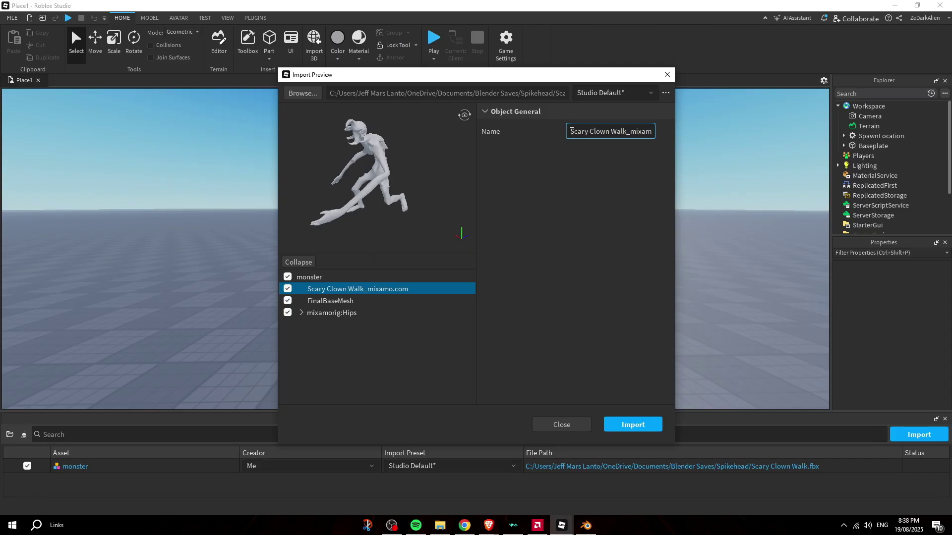
pyautogui.hotkey('ctrl', 'a')
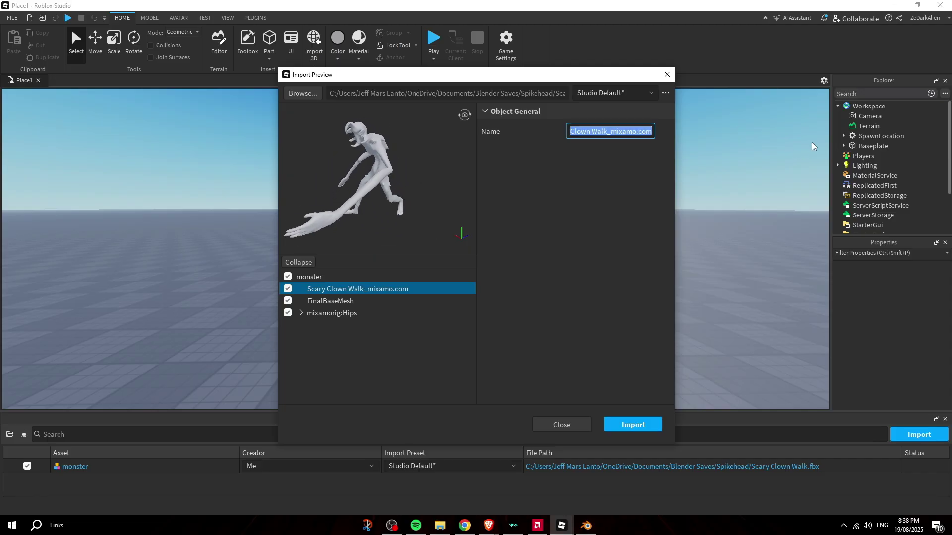
pyautogui.press('BackSpace')
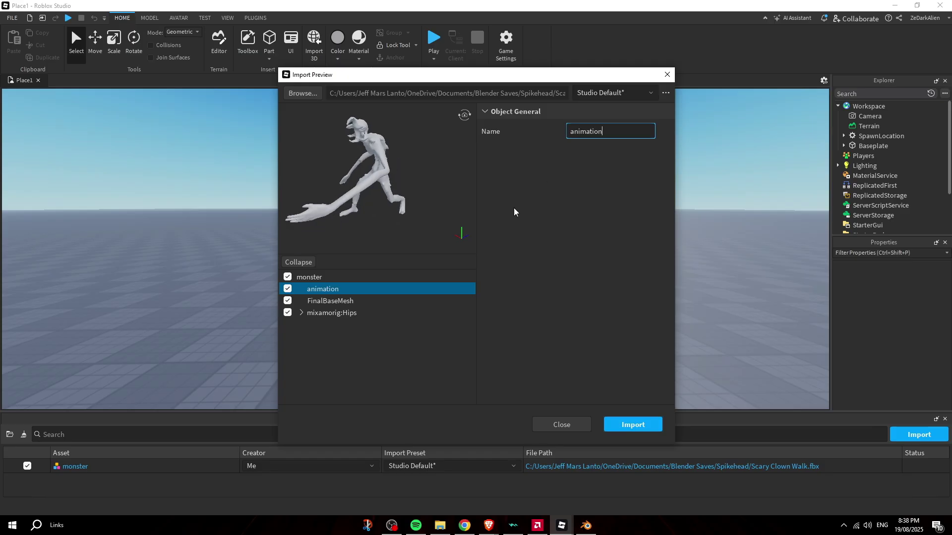
pyautogui.click(333, 279)
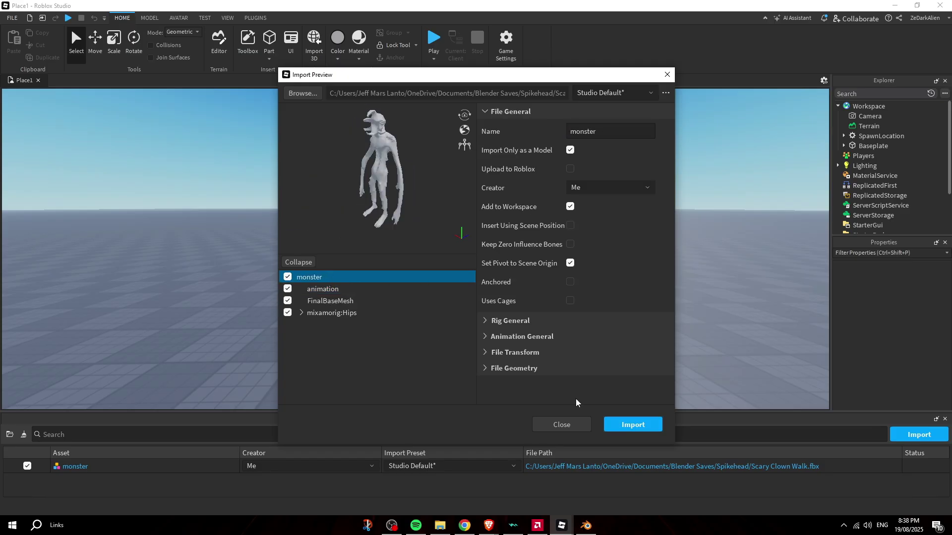
pyautogui.click(629, 427)
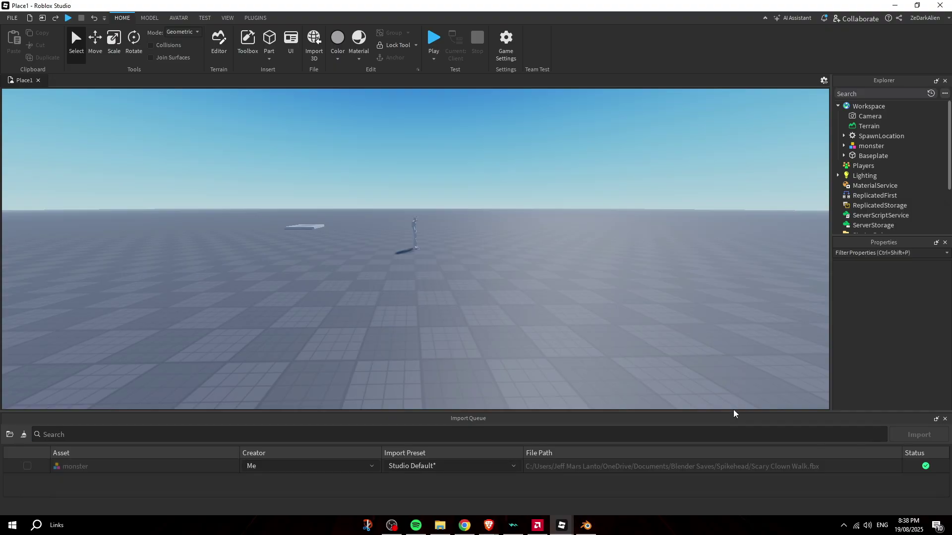
# Close the import queue, select the imported monster and examine its shape and size against the baseplate and spawn location
pyautogui.moveTo(618, 269); pyautogui.dragTo(558, 323, button='right')
pyautogui.press('w')
pyautogui.press('s')
pyautogui.press('d')
pyautogui.press('w')
pyautogui.click(945, 419)
pyautogui.press('w')
pyautogui.moveTo(557, 272); pyautogui.dragTo(615, 304, button='right')
pyautogui.press('s')
pyautogui.press('w')
pyautogui.click(615, 303)
pyautogui.scroll(-10, 654, 187)
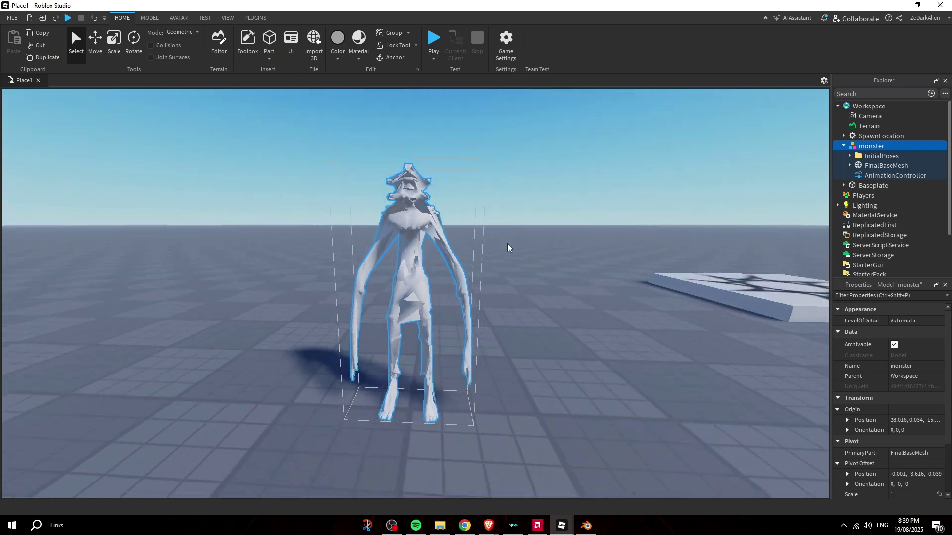
pyautogui.scroll(-3, 502, 320)
pyautogui.scroll(10, 469, 312)
pyautogui.scroll(-10, 331, 248)
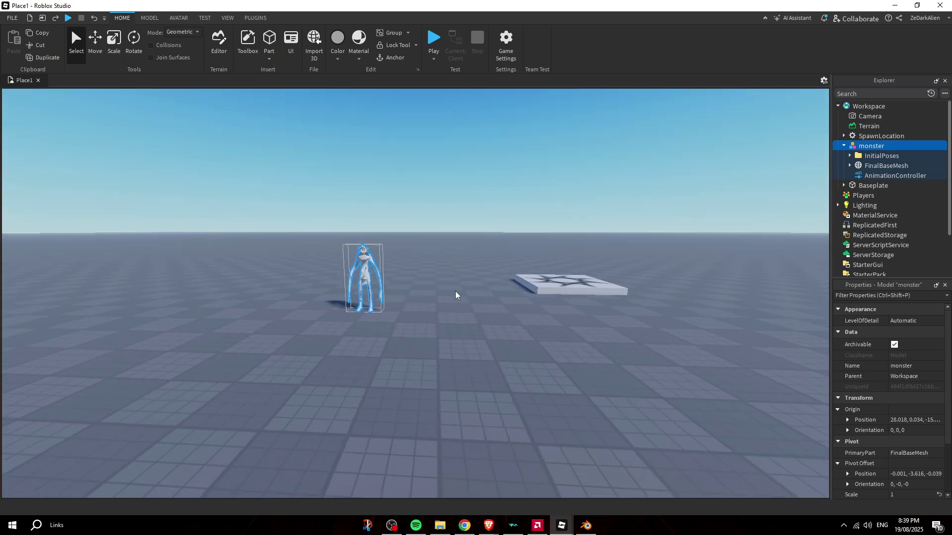
pyautogui.moveTo(456, 296); pyautogui.dragTo(443, 355, button='right')
pyautogui.scroll(2, 444, 355)
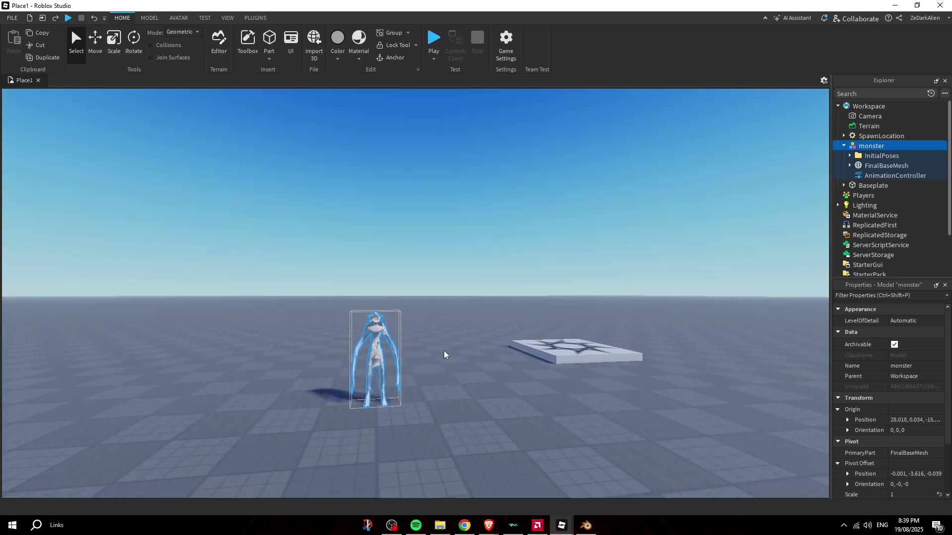
pyautogui.scroll(5, 444, 354)
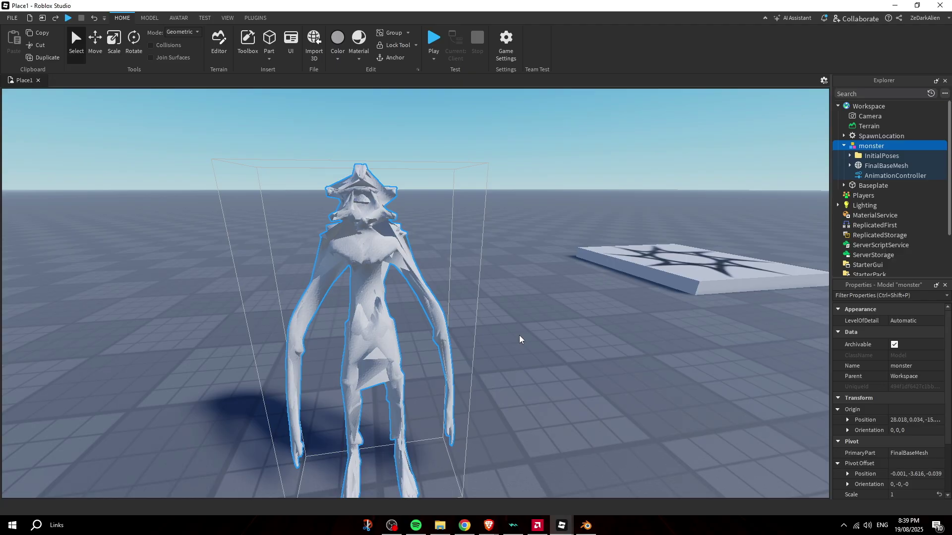
# Delete the AnimationController from the monster model
pyautogui.click(873, 175)
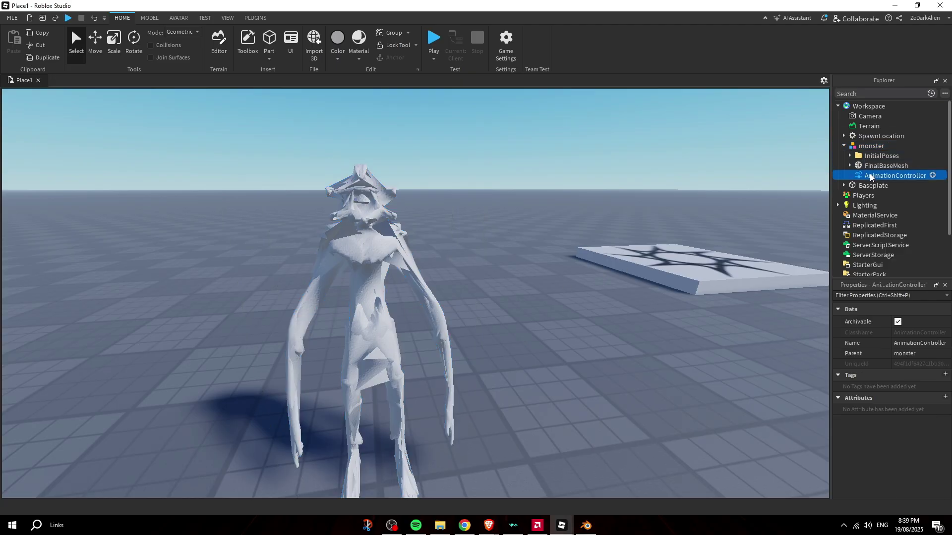
pyautogui.press('Delete')
pyautogui.click(873, 176)
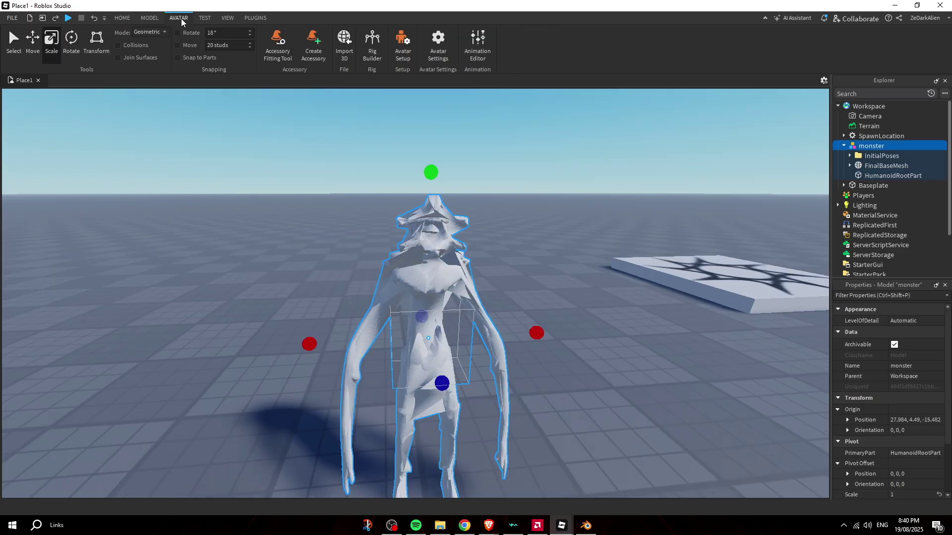
# Generate an avatar rig next to the monster with the Rig Builder as a size reference
pyautogui.click(371, 45)
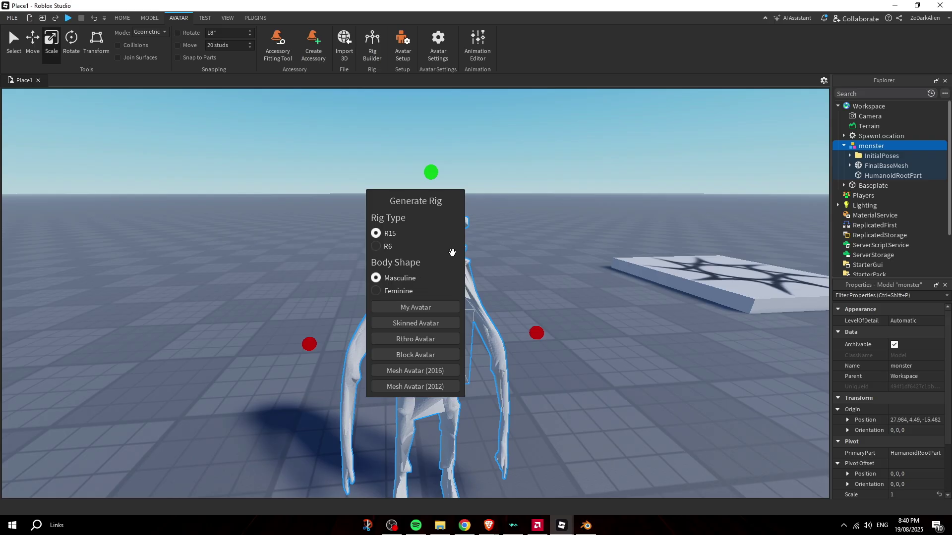
pyautogui.scroll(-4, 408, 228)
pyautogui.moveTo(392, 252); pyautogui.dragTo(451, 307, button='right')
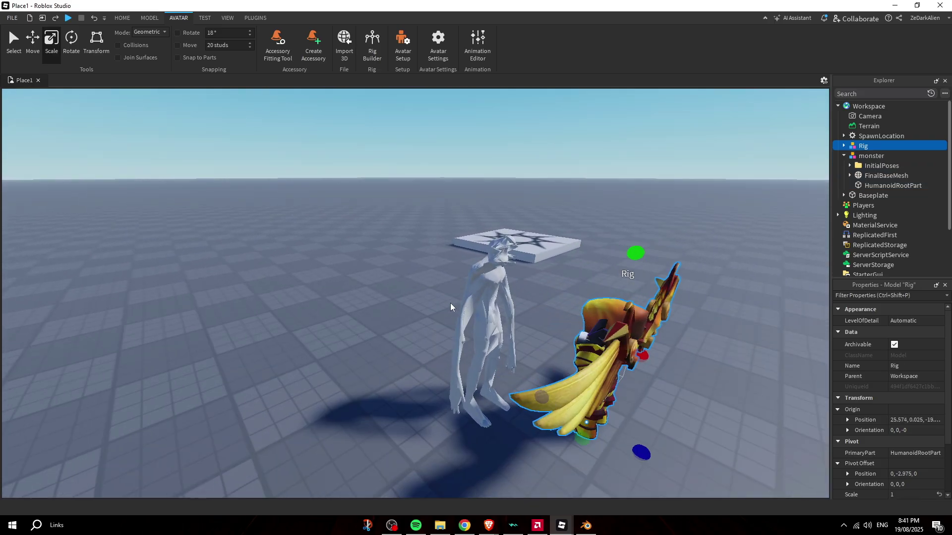
# Move the monster away from the reference rig and scale it up to about 1.23
pyautogui.moveTo(472, 406); pyautogui.dragTo(387, 370)
pyautogui.moveTo(601, 261); pyautogui.dragTo(595, 268, button='right')
pyautogui.press('d')
pyautogui.press('s')
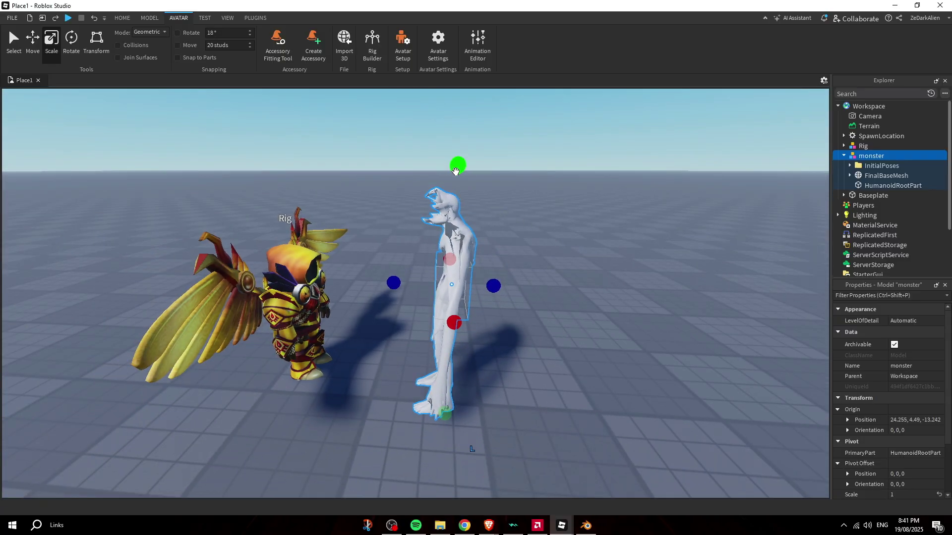
pyautogui.moveTo(456, 171); pyautogui.dragTo(461, 95)
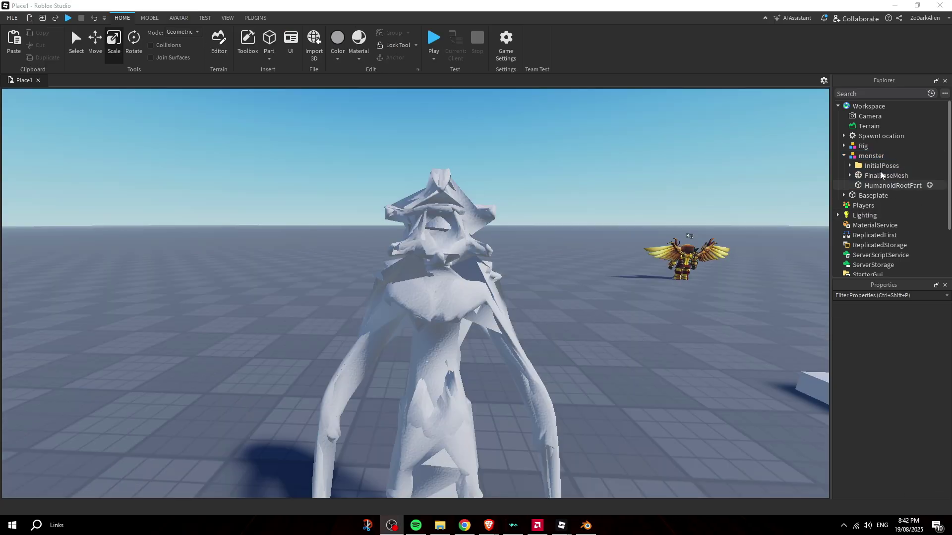
# Paste the Entity Template model into the Workspace and look through its contents
pyautogui.rightClick(865, 107)
pyautogui.click(868, 125)
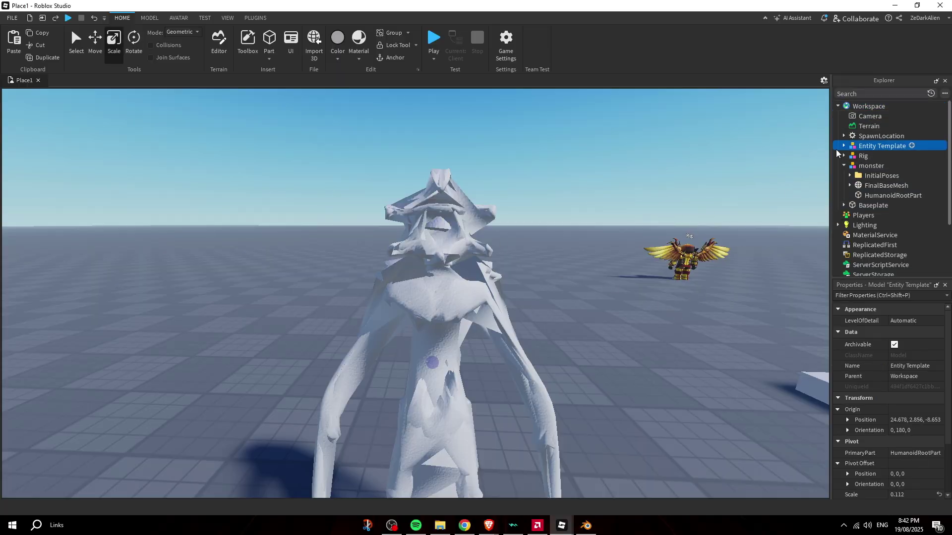
pyautogui.scroll(-1, 884, 127)
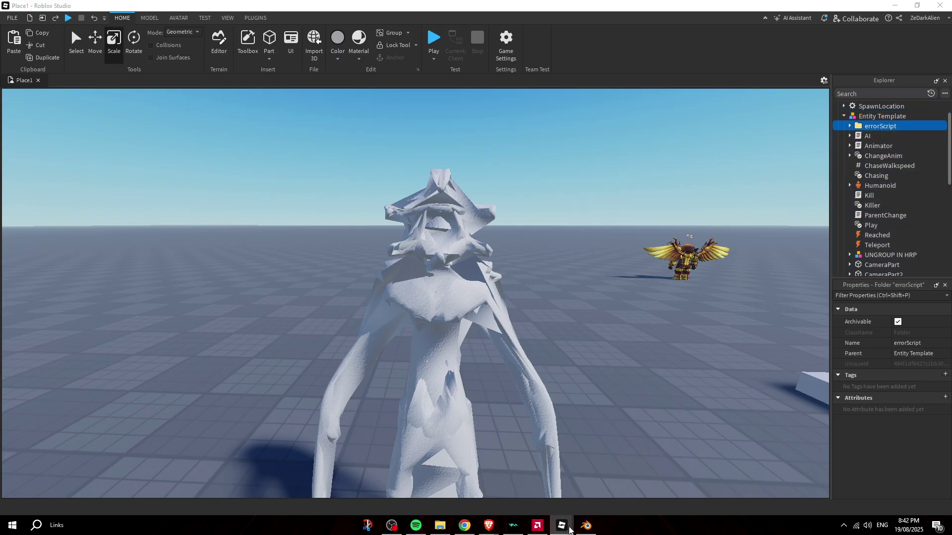
# Switch to the other open Roblox Studio place and look around its map
pyautogui.moveTo(562, 526)
pyautogui.click(541, 490)
pyautogui.click(504, 276)
pyautogui.moveTo(504, 276); pyautogui.dragTo(483, 393, button='right')
pyautogui.press('w')
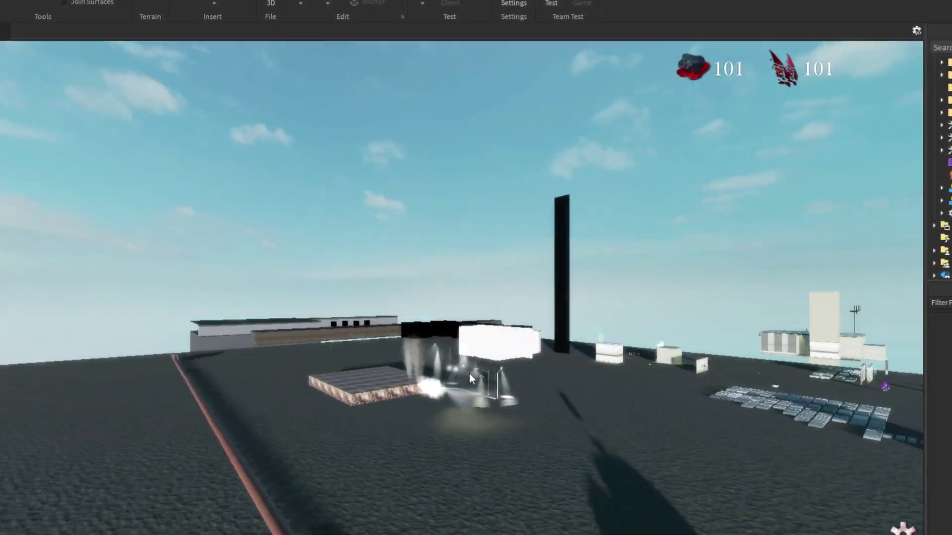
pyautogui.press('w')
pyautogui.press('w')
pyautogui.press('f')
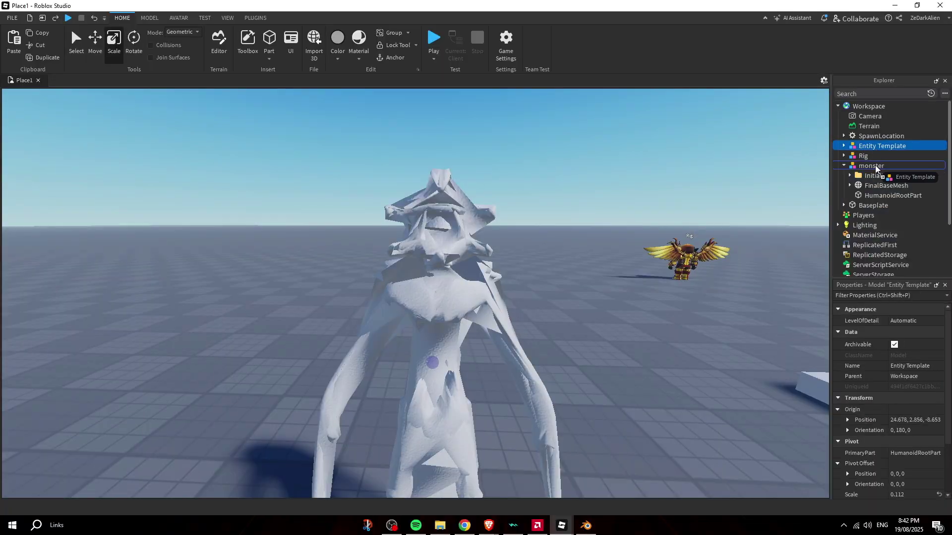
# Move the Entity Template into the monster model and ungroup it there
pyautogui.moveTo(875, 165); pyautogui.dragTo(876, 166)
pyautogui.rightClick(876, 176)
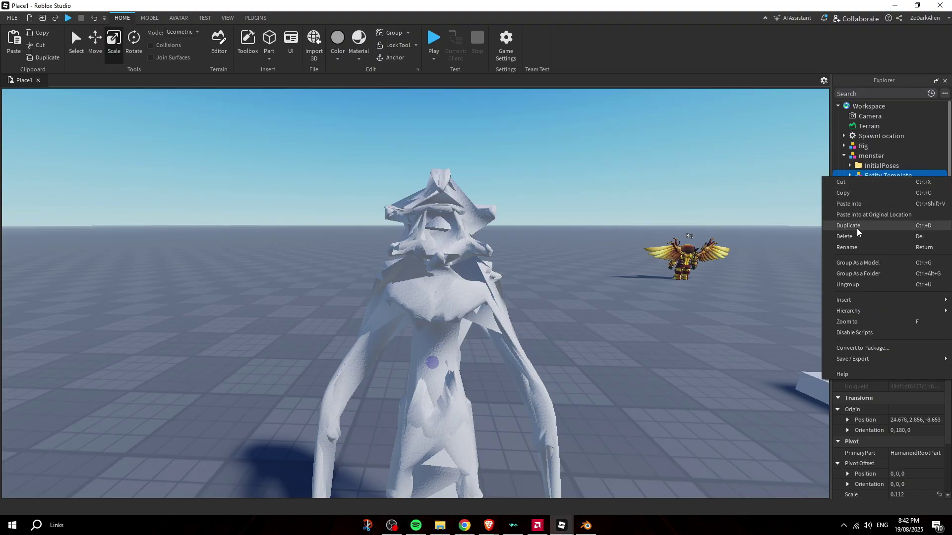
pyautogui.click(852, 284)
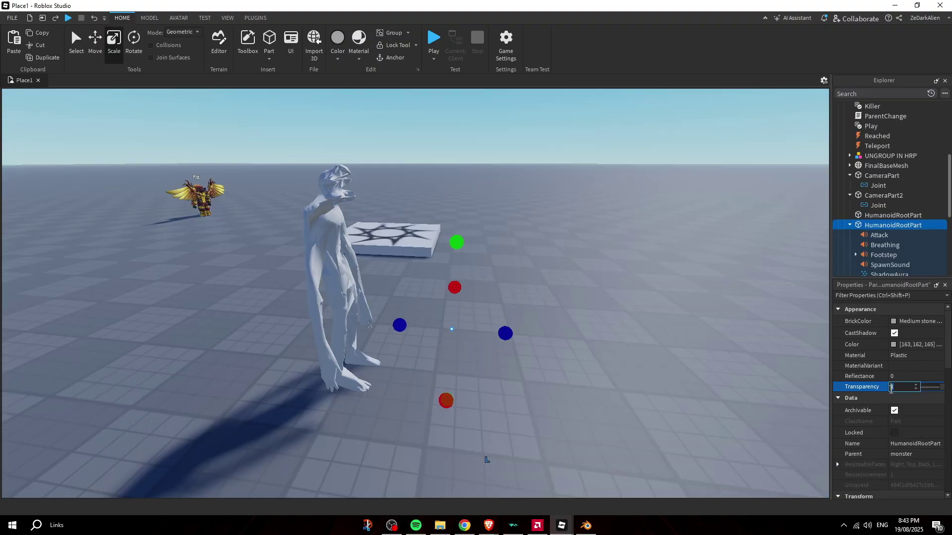
# Set the template HumanoidRootPart's Transparency to 0 and move the part onto the monster's body
pyautogui.write('0')
pyautogui.press('Return')
pyautogui.moveTo(506, 320); pyautogui.dragTo(543, 287)
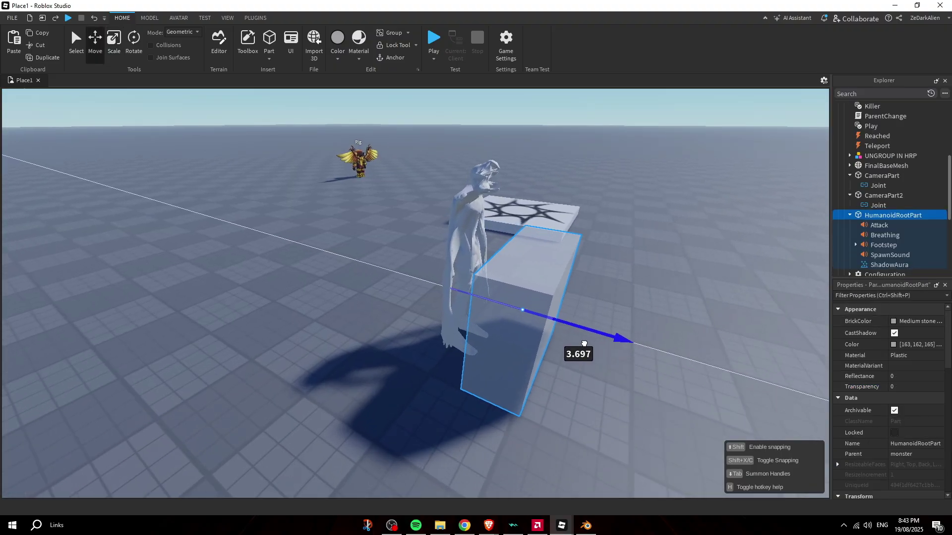
pyautogui.press('w')
pyautogui.press('d')
pyautogui.moveTo(543, 287); pyautogui.dragTo(534, 287, button='right')
pyautogui.moveTo(413, 239); pyautogui.dragTo(415, 223)
pyautogui.hotkey('ctrl', '3')
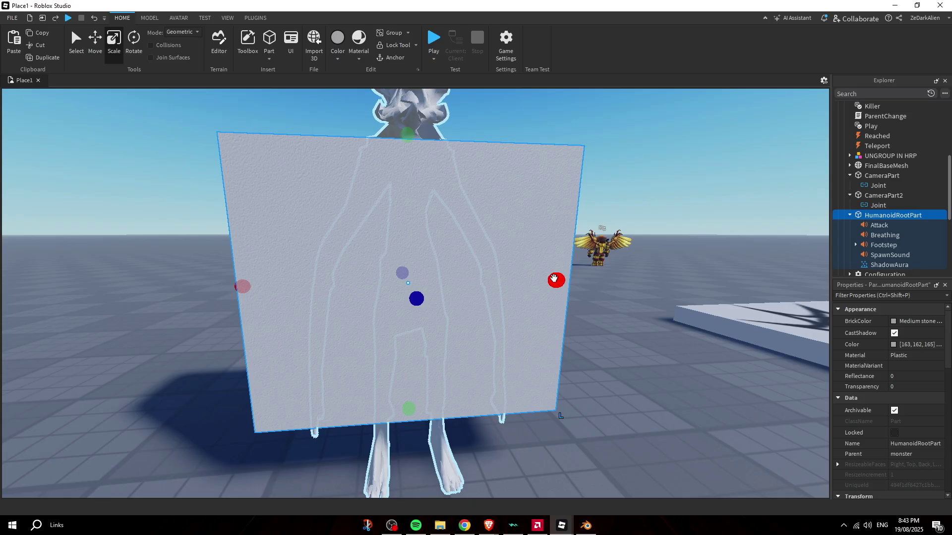
# Scale the HumanoidRootPart down symmetrically in width and height to roughly match the monster's torso
pyautogui.moveTo(555, 279); pyautogui.dragTo(455, 303)
pyautogui.hotkey('ctrl', 'z')
pyautogui.keyDown('ctrl'); pyautogui.moveTo(564, 278); pyautogui.dragTo(483, 282); pyautogui.keyUp('ctrl')
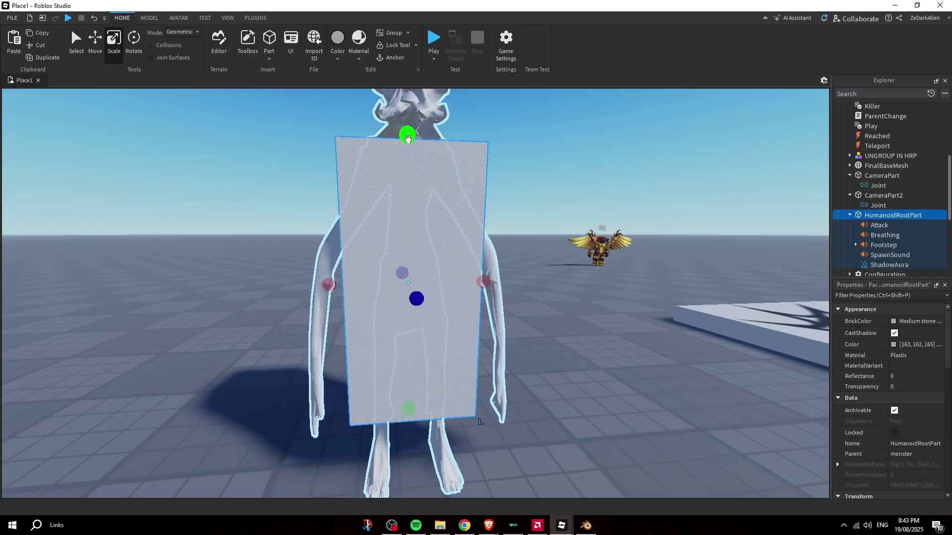
pyautogui.moveTo(407, 138); pyautogui.dragTo(403, 251)
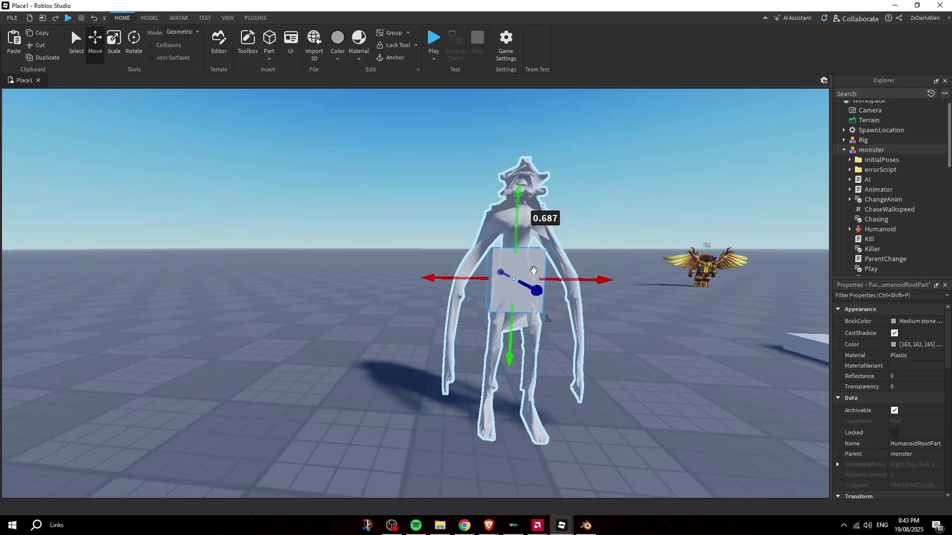
# Set the HumanoidRootPart's Transparency to 1 and clear the selection
pyautogui.scroll(2, 533, 270)
pyautogui.scroll(-3, 917, 250)
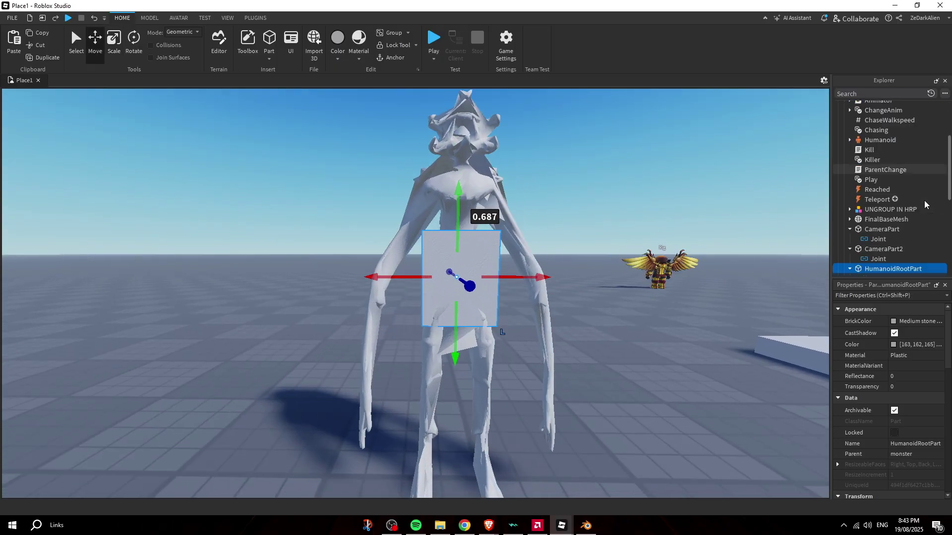
pyautogui.click(901, 386)
pyautogui.write('1')
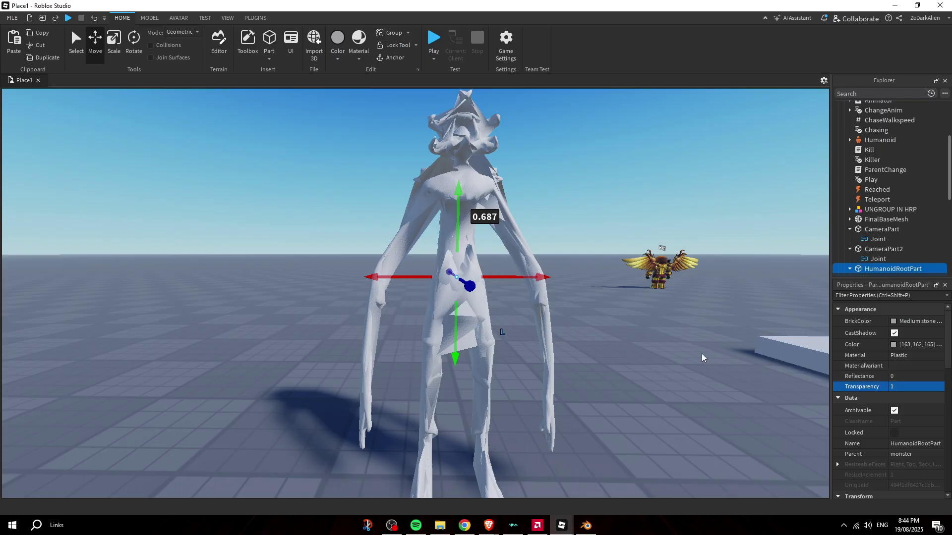
pyautogui.scroll(-5, 670, 362)
pyautogui.click(504, 378)
pyautogui.scroll(2, 641, 310)
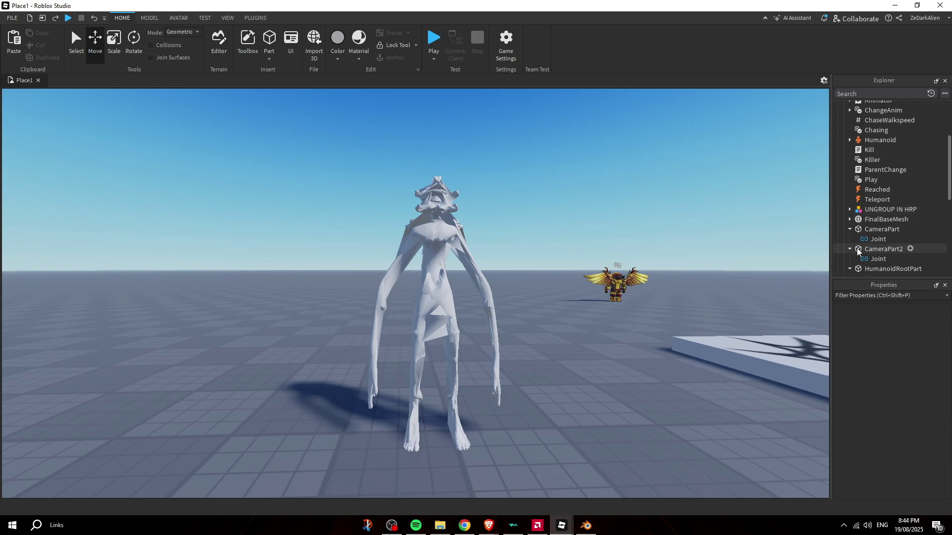
# Collapse CameraPart and delete the UNGROUP IN HRP model from the monster
pyautogui.click(850, 229)
pyautogui.click(873, 210)
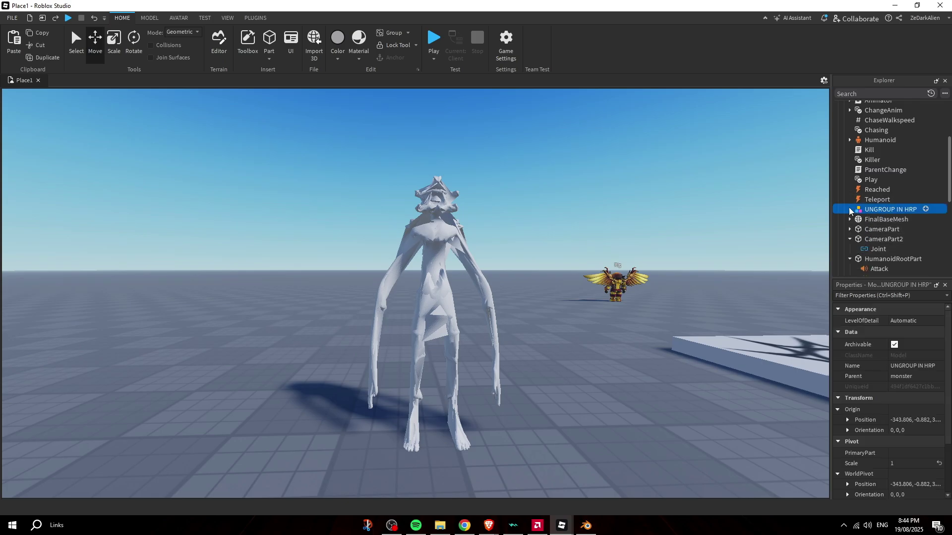
pyautogui.click(850, 208)
pyautogui.click(851, 208)
pyautogui.press('Delete')
pyautogui.scroll(-1, 861, 213)
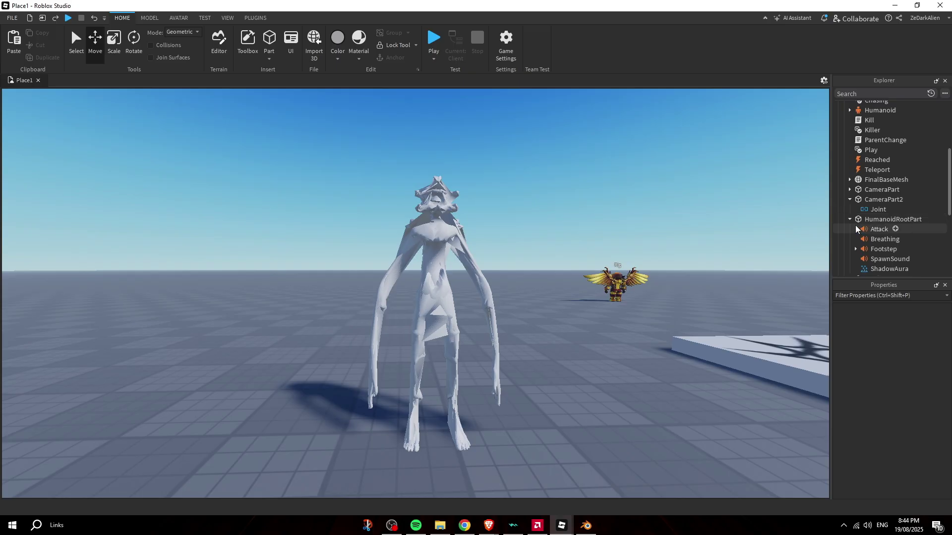
# Collapse the monster's contents and select the whole model to check it
pyautogui.scroll(4, 858, 221)
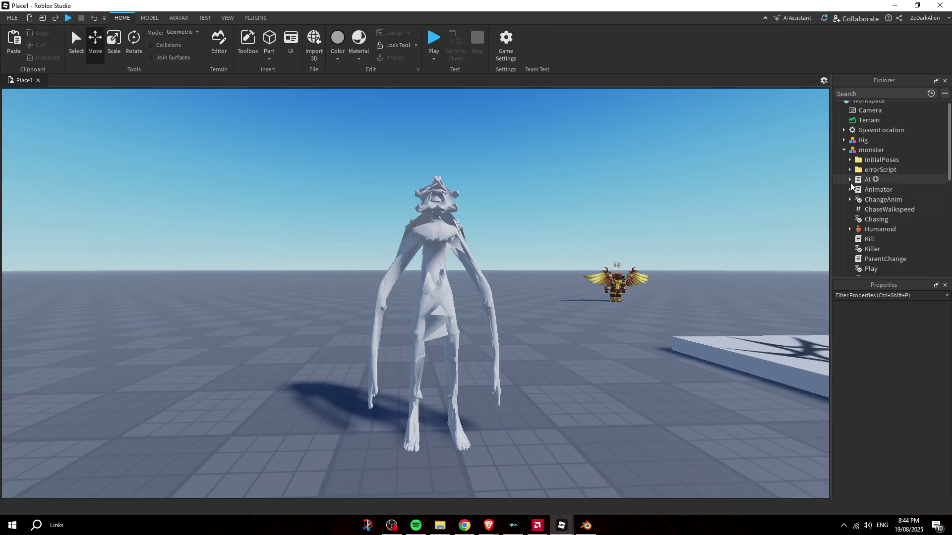
pyautogui.click(844, 150)
pyautogui.click(866, 150)
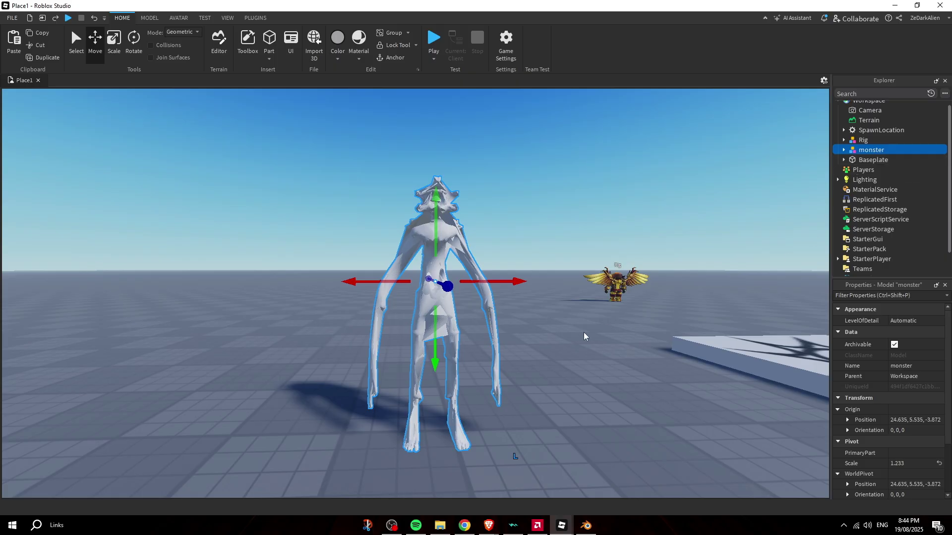
pyautogui.click(522, 374)
# Select the monster's FinalBaseMesh and set its Color to near black (7, 7, 7)
pyautogui.keyDown('alt'); pyautogui.click(428, 311); pyautogui.keyUp('alt')
pyautogui.scroll(2, 428, 310)
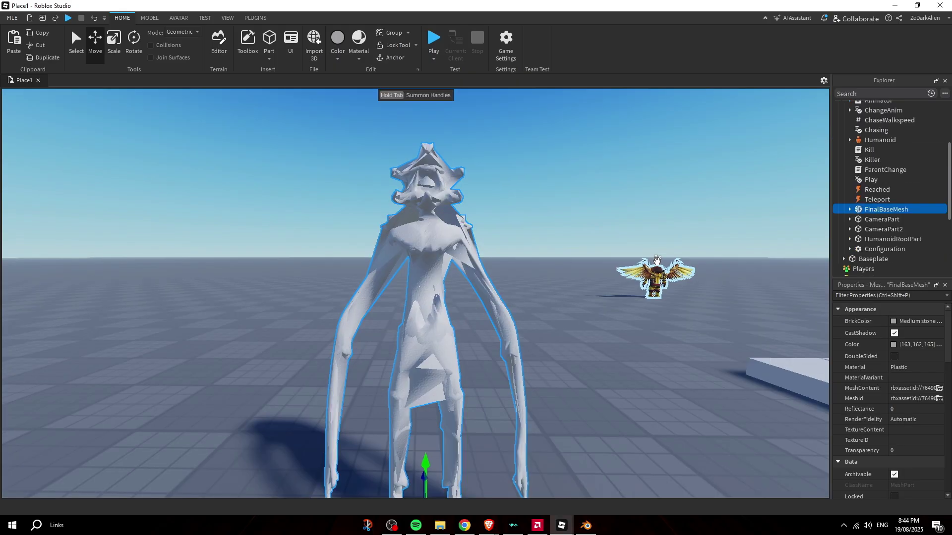
pyautogui.press('a')
pyautogui.moveTo(716, 362); pyautogui.dragTo(669, 352, button='right')
pyautogui.press('s')
pyautogui.press('d')
pyautogui.press('w')
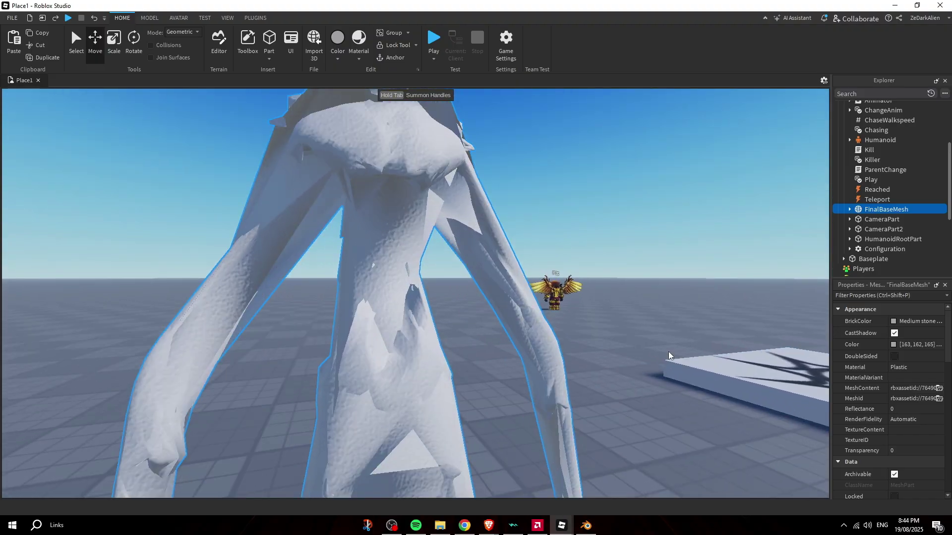
pyautogui.press('s')
pyautogui.moveTo(668, 352); pyautogui.dragTo(709, 370, button='right')
pyautogui.press('w')
pyautogui.click(893, 345)
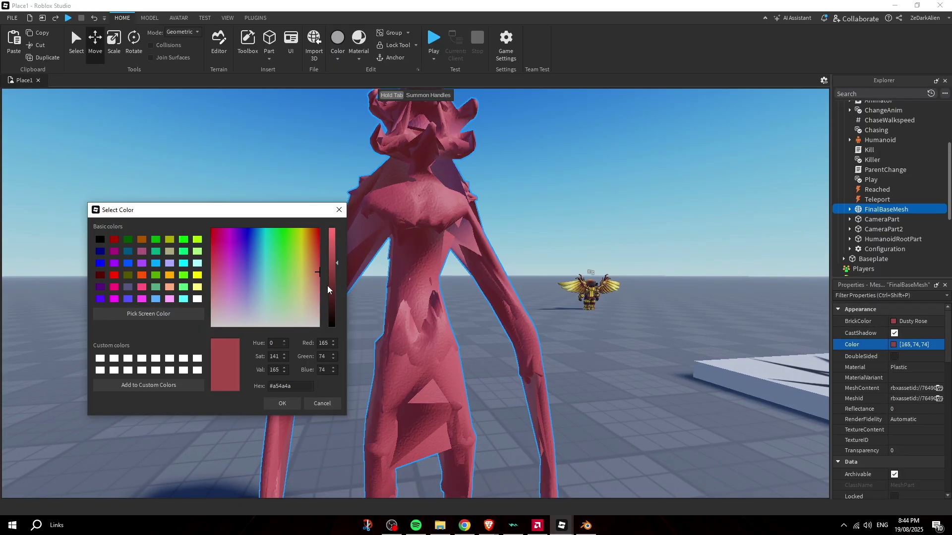
pyautogui.moveTo(328, 285); pyautogui.dragTo(346, 326)
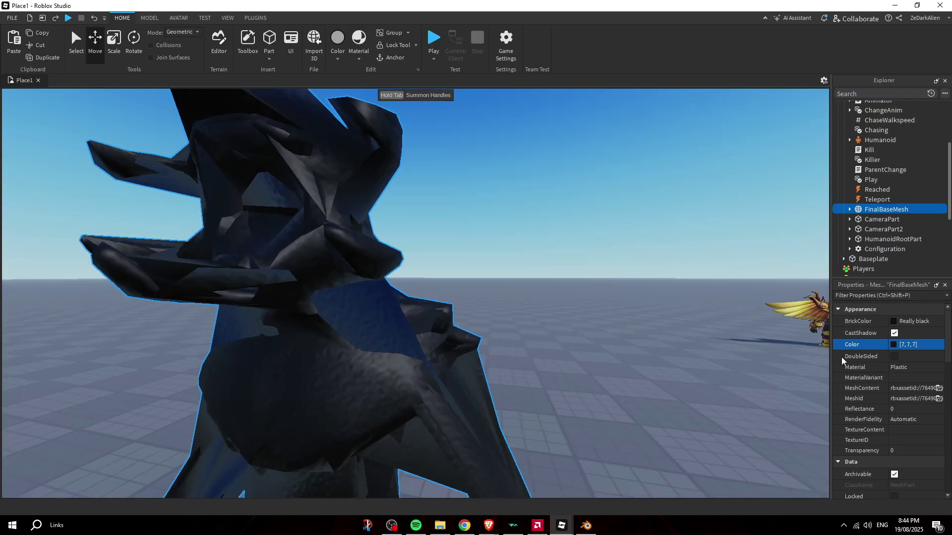
# Set the FinalBaseMesh's Material to Foil and view the monster's surface from a distance
pyautogui.click(917, 371)
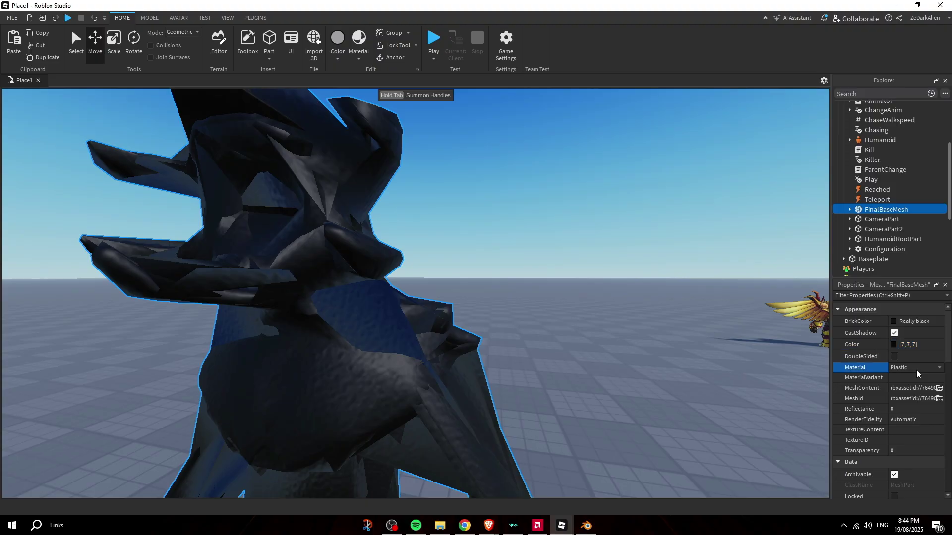
pyautogui.click(483, 317)
pyautogui.press('a')
pyautogui.moveTo(358, 310); pyautogui.dragTo(426, 331, button='right')
pyautogui.press('a')
pyautogui.moveTo(605, 332); pyautogui.dragTo(605, 332, button='right')
pyautogui.click(389, 336)
pyautogui.moveTo(389, 336); pyautogui.dragTo(499, 281, button='right')
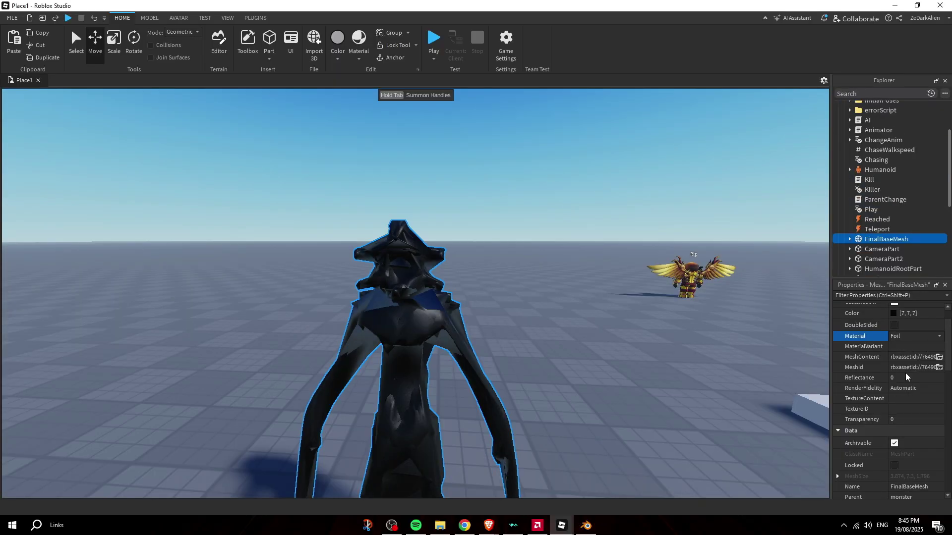
# Examine the monster's dark foil finish from several sides and distances and clear the selection
pyautogui.click(529, 346)
pyautogui.moveTo(611, 365); pyautogui.dragTo(488, 277, button='right')
pyautogui.scroll(-4, 611, 365)
pyautogui.scroll(4, 611, 364)
pyautogui.click(489, 278)
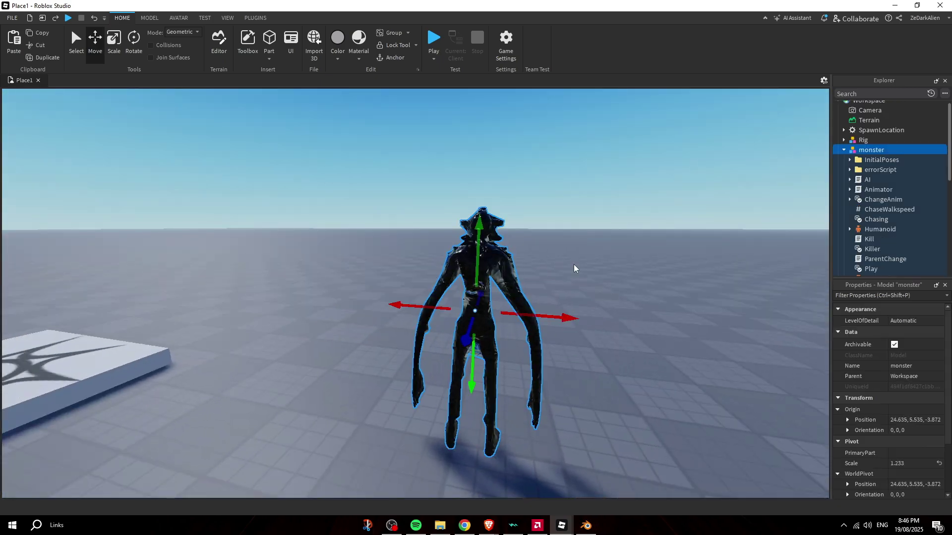
pyautogui.click(574, 266)
pyautogui.moveTo(573, 265); pyautogui.dragTo(518, 306, button='right')
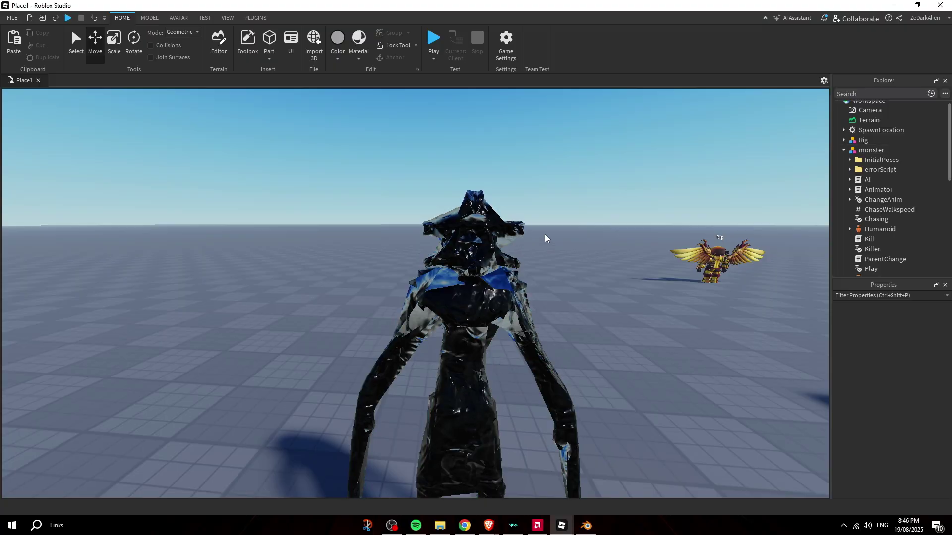
pyautogui.moveTo(546, 234); pyautogui.dragTo(545, 238, button='right')
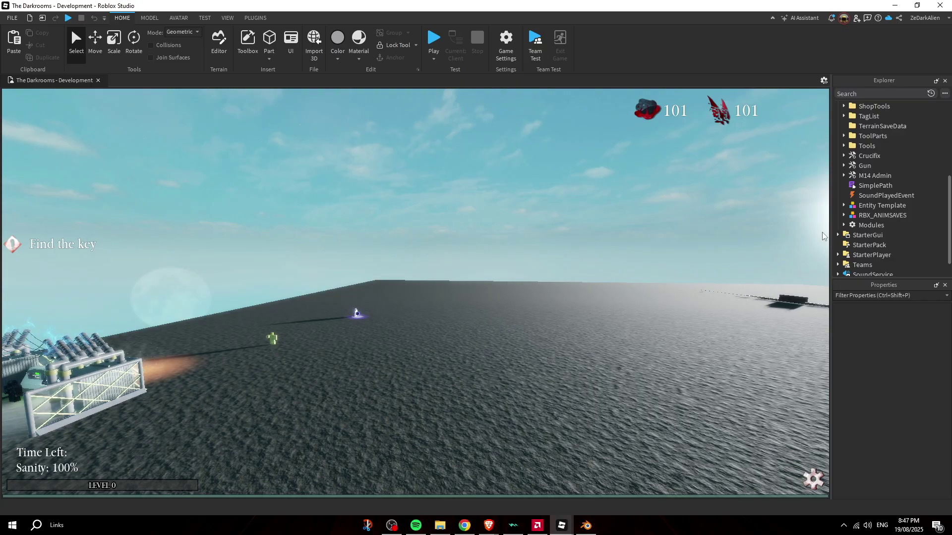
# Copy the SimplePath module from The Darkrooms - Development place and switch back to Place1
pyautogui.click(864, 186)
pyautogui.rightClick(865, 186)
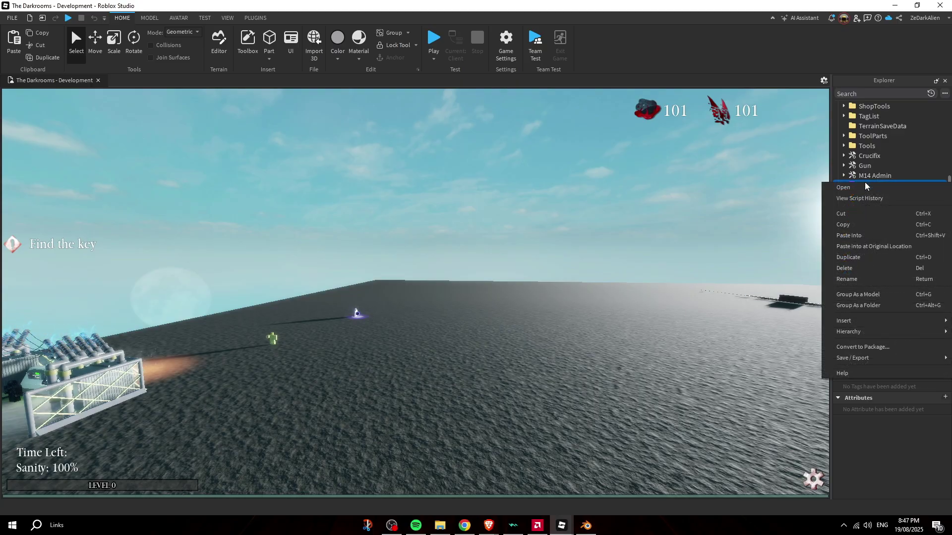
pyautogui.click(844, 225)
pyautogui.moveTo(563, 526)
pyautogui.click(605, 488)
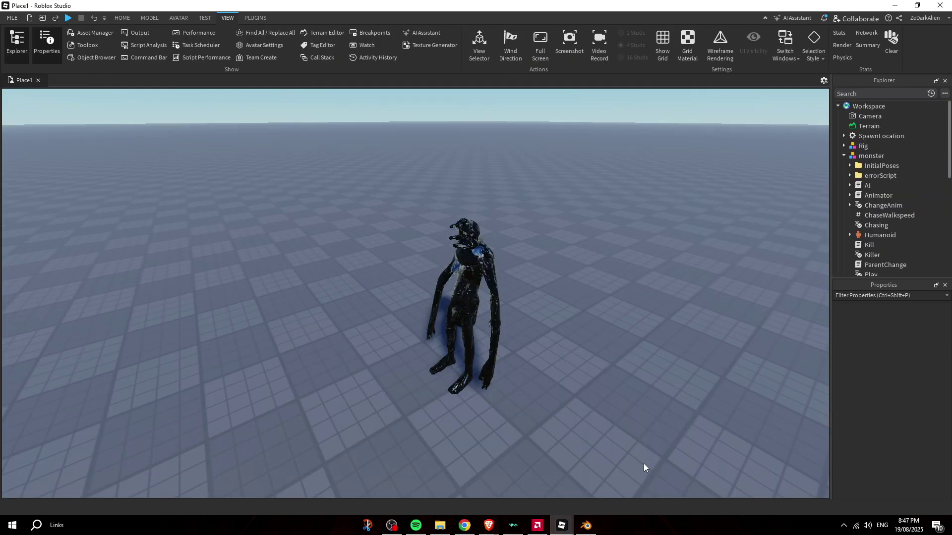
# Collapse the monster's contents and paste the SimplePath module into ReplicatedStorage
pyautogui.click(844, 156)
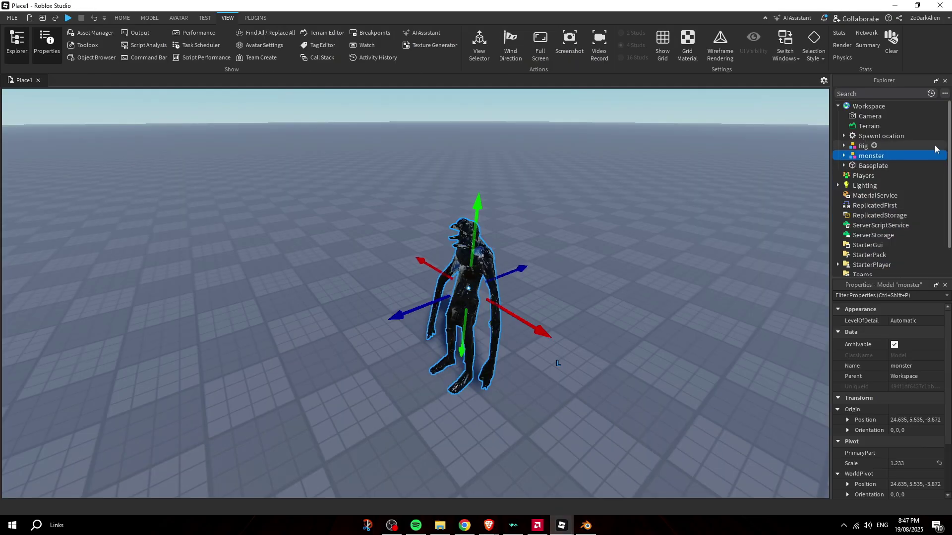
pyautogui.scroll(-1, 910, 177)
pyautogui.click(870, 187)
pyautogui.rightClick(870, 186)
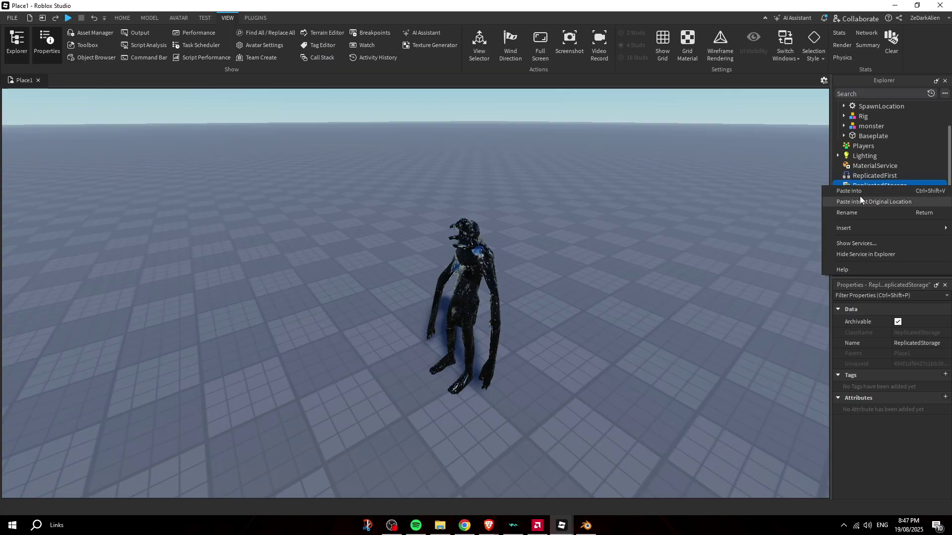
pyautogui.click(862, 193)
# Expand the monster model and turn off CanCollide on its FinalBaseMesh
pyautogui.click(471, 277)
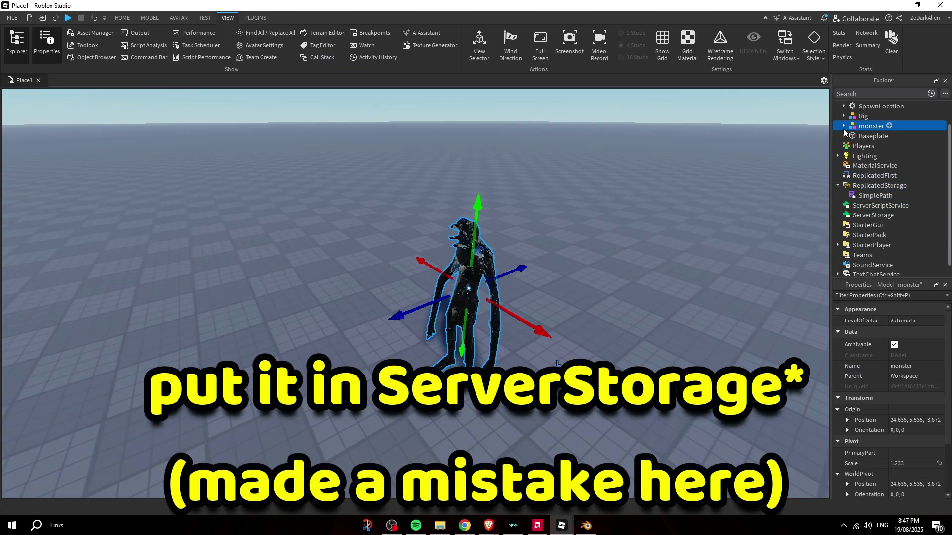
pyautogui.click(844, 127)
pyautogui.scroll(-3, 908, 238)
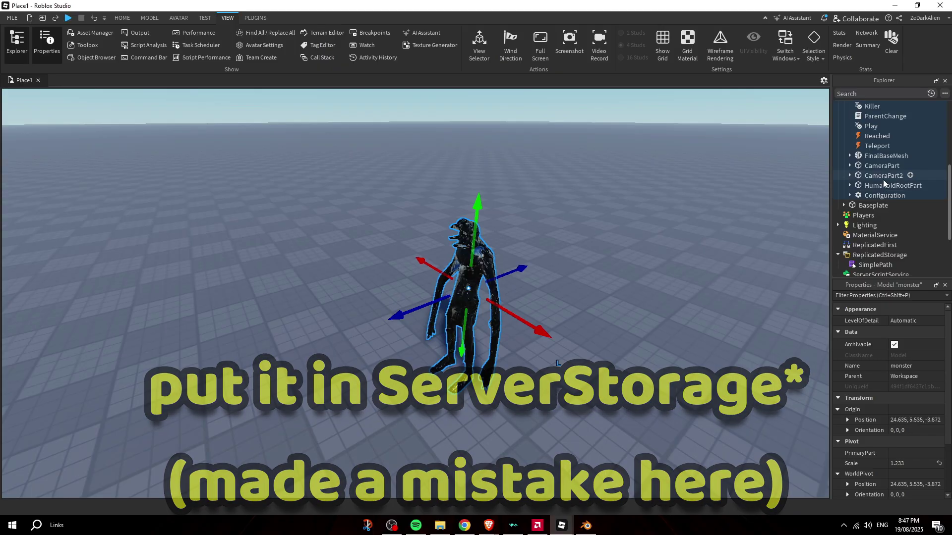
pyautogui.click(880, 155)
pyautogui.scroll(-5, 913, 406)
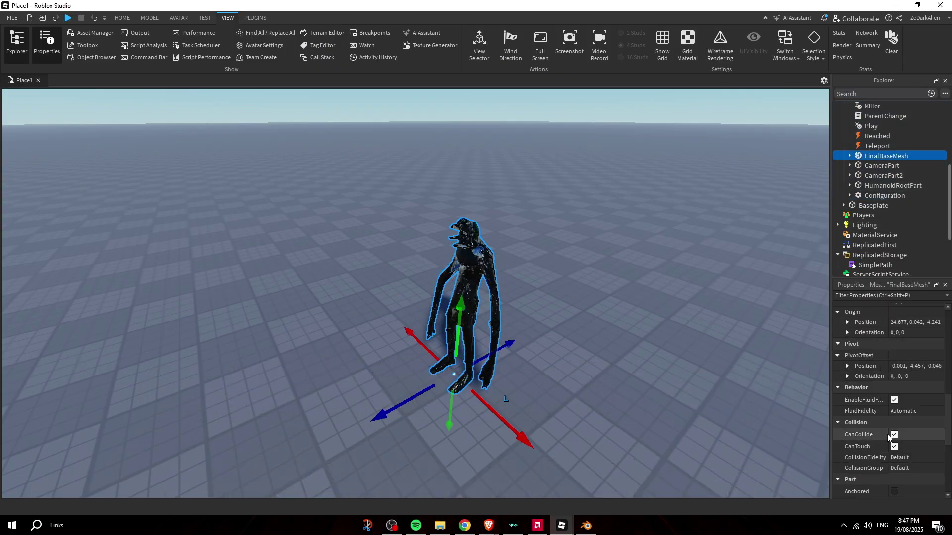
pyautogui.click(890, 436)
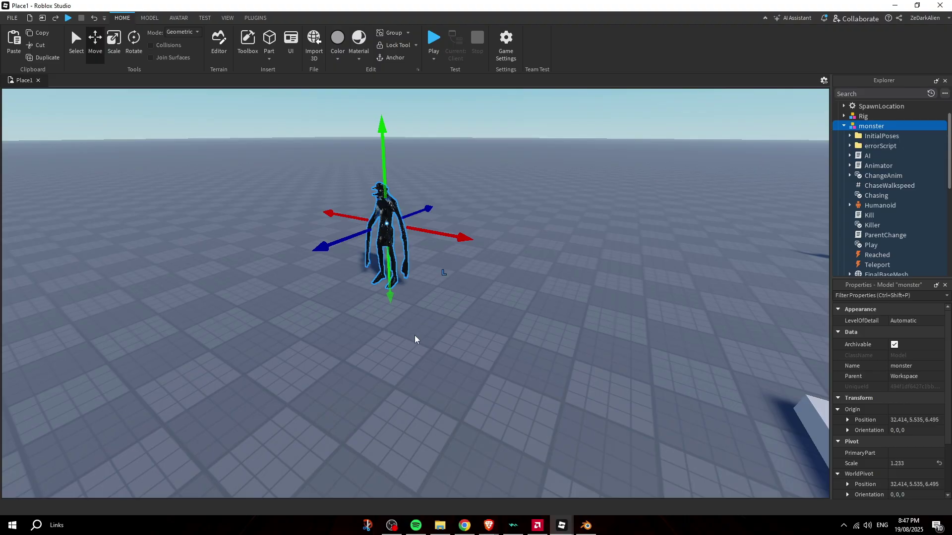
# Return the monster to its original position and bring up the Rigging plugin's tools
pyautogui.moveTo(397, 211); pyautogui.dragTo(399, 277)
pyautogui.click(259, 19)
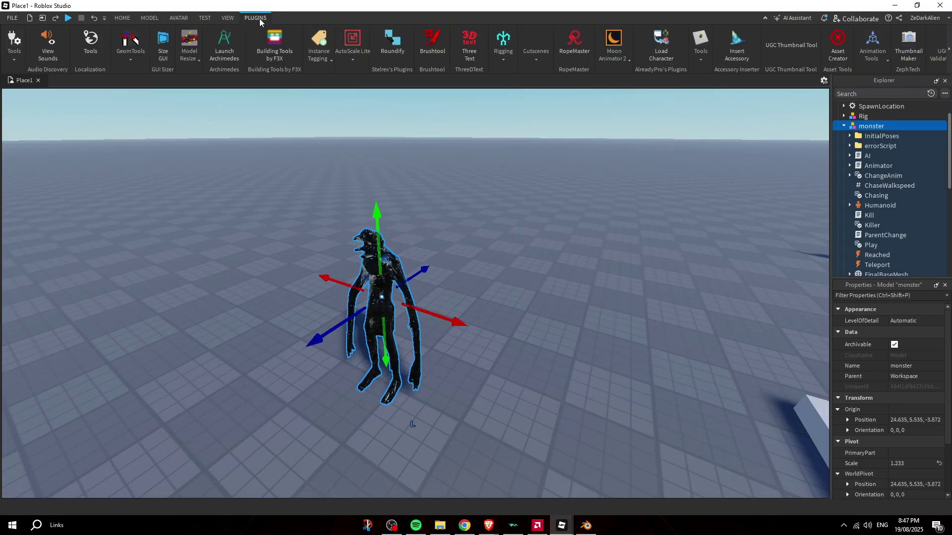
pyautogui.click(503, 42)
pyautogui.click(506, 104)
pyautogui.scroll(1, 189, 39)
# Show the Plugins category in the Toolbox to see where plugins are found, and close the Toolbox
pyautogui.click(126, 20)
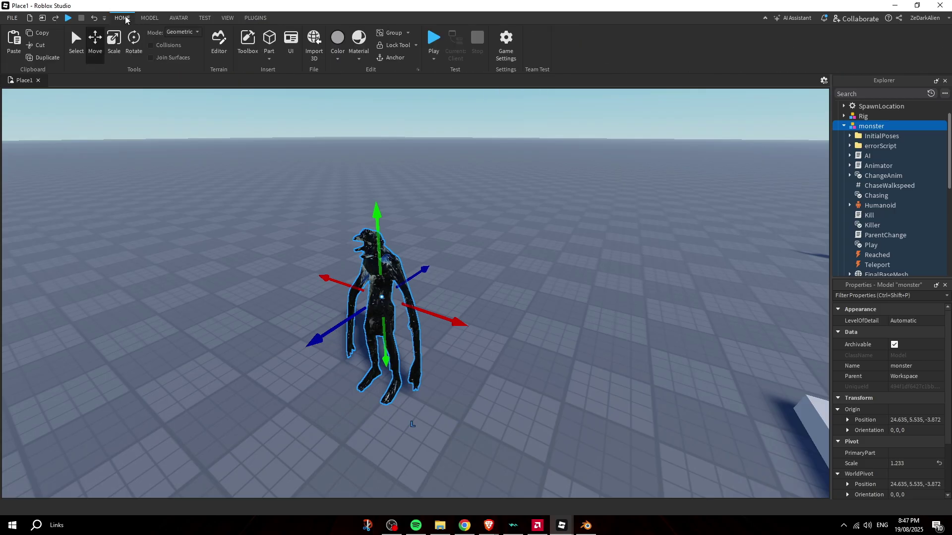
pyautogui.click(149, 18)
pyautogui.click(215, 19)
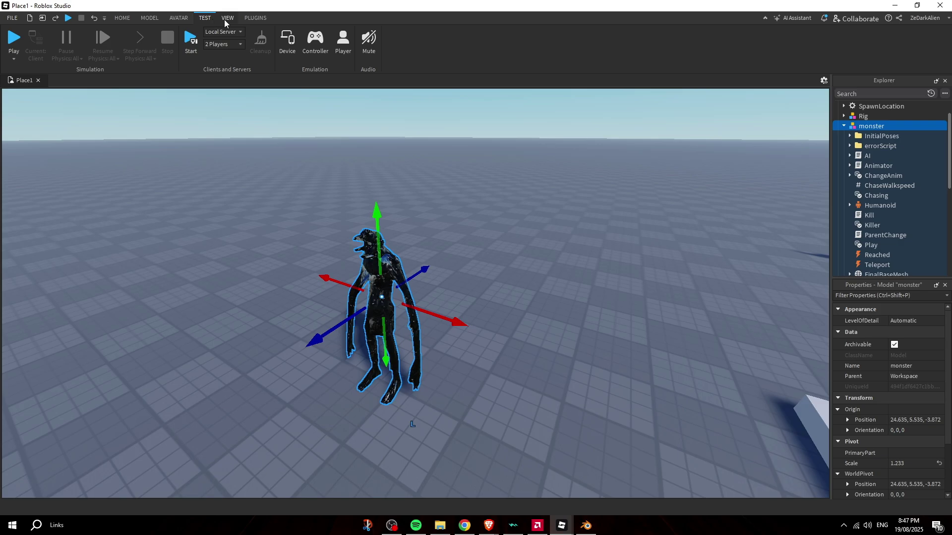
pyautogui.click(228, 17)
pyautogui.click(87, 46)
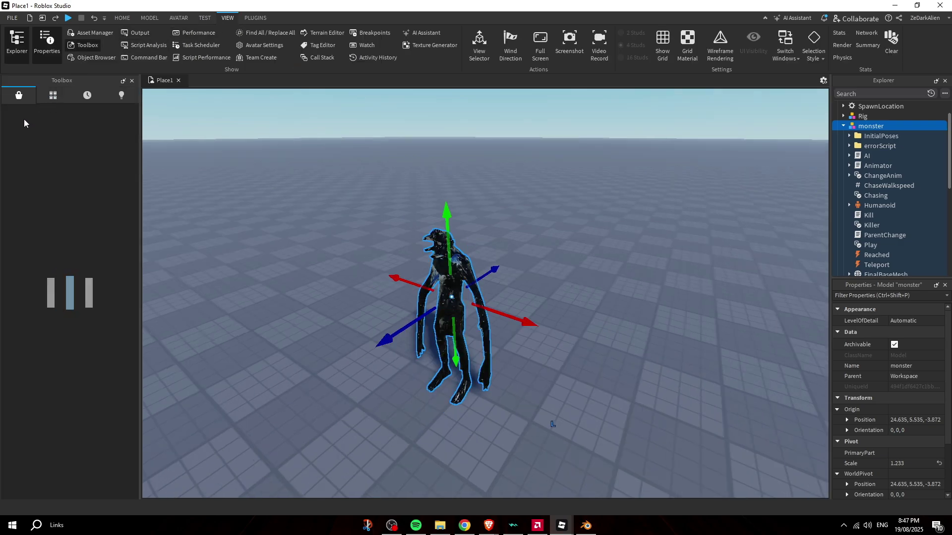
pyautogui.click(34, 115)
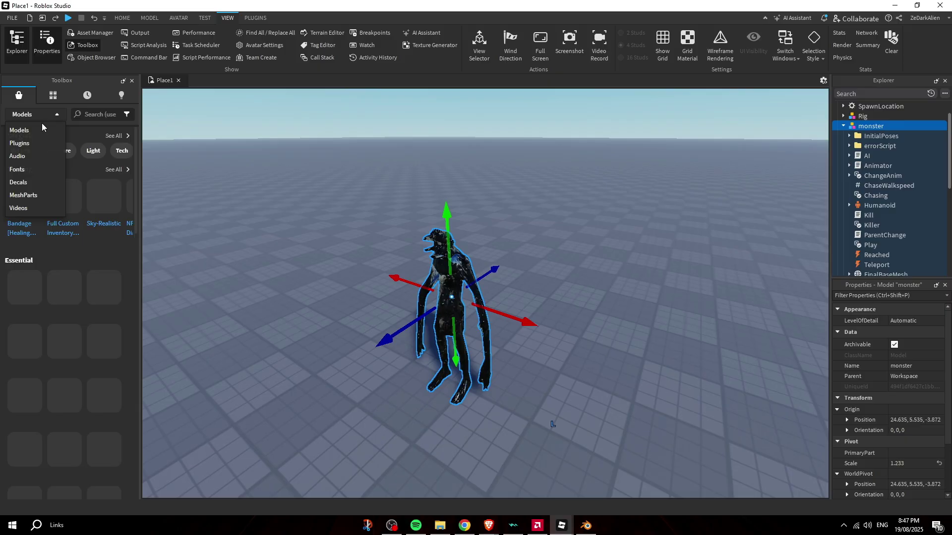
pyautogui.click(20, 144)
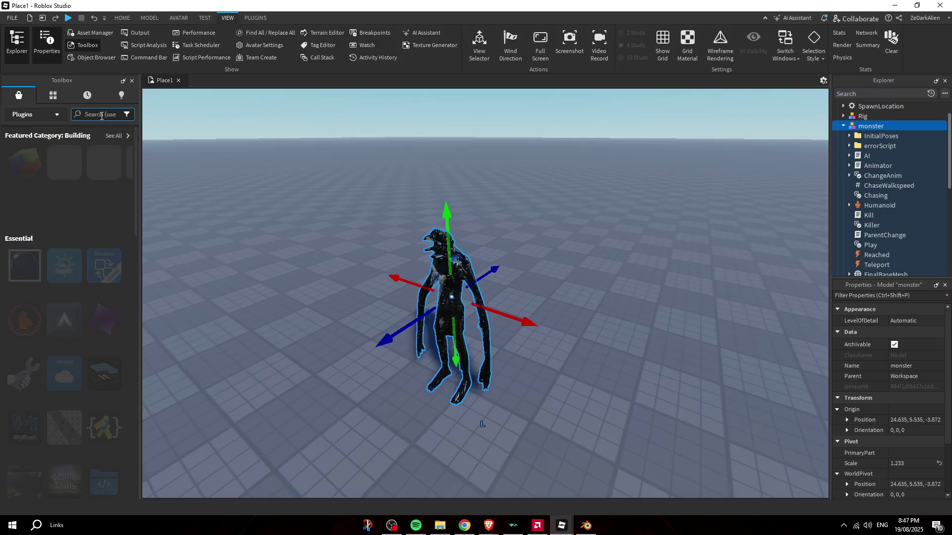
pyautogui.click(131, 80)
# Start the Rig Editor, pick the monster as the rig to modify and continue, moving the editor window aside
pyautogui.click(256, 18)
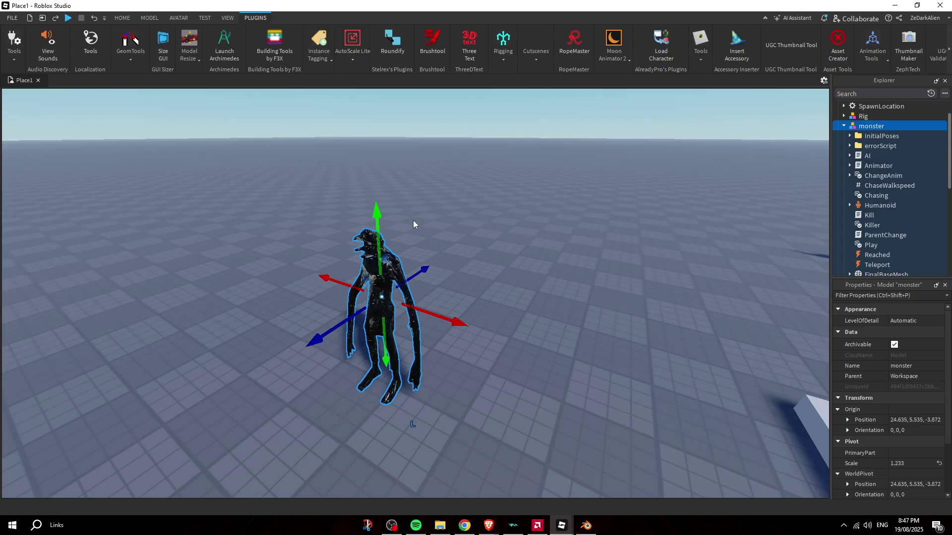
pyautogui.click(501, 60)
pyautogui.click(503, 96)
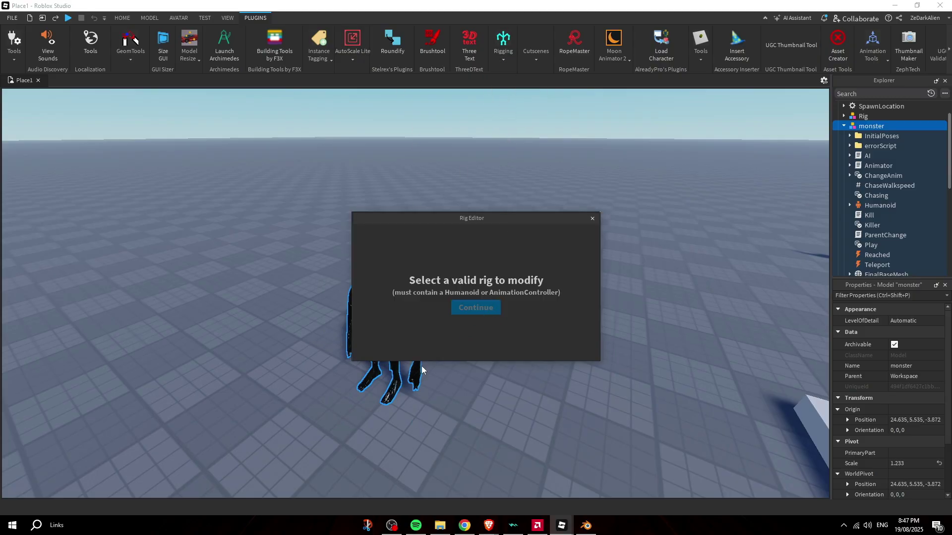
pyautogui.click(395, 393)
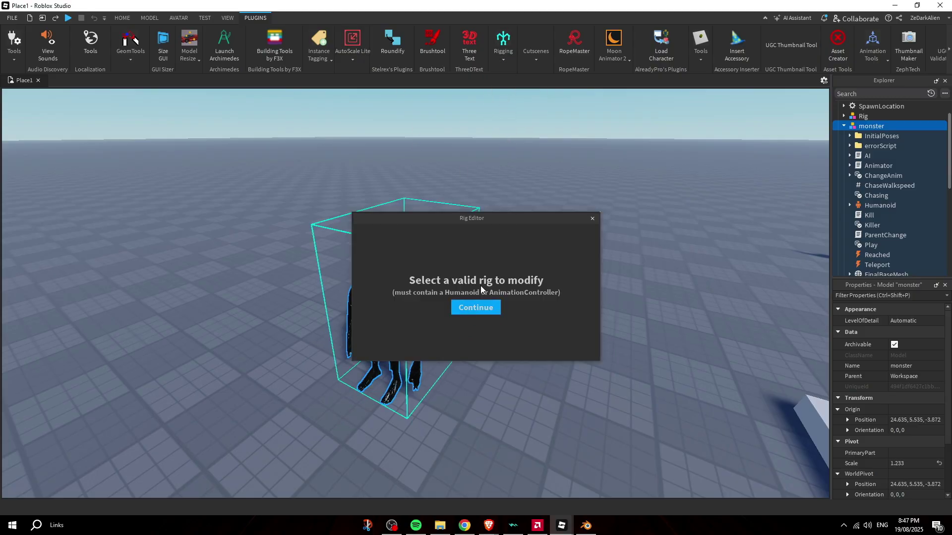
pyautogui.click(480, 315)
pyautogui.moveTo(484, 220); pyautogui.dragTo(638, 180)
pyautogui.press('a')
pyautogui.moveTo(444, 212); pyautogui.dragTo(444, 212, button='right')
pyautogui.press('w')
pyautogui.press('w')
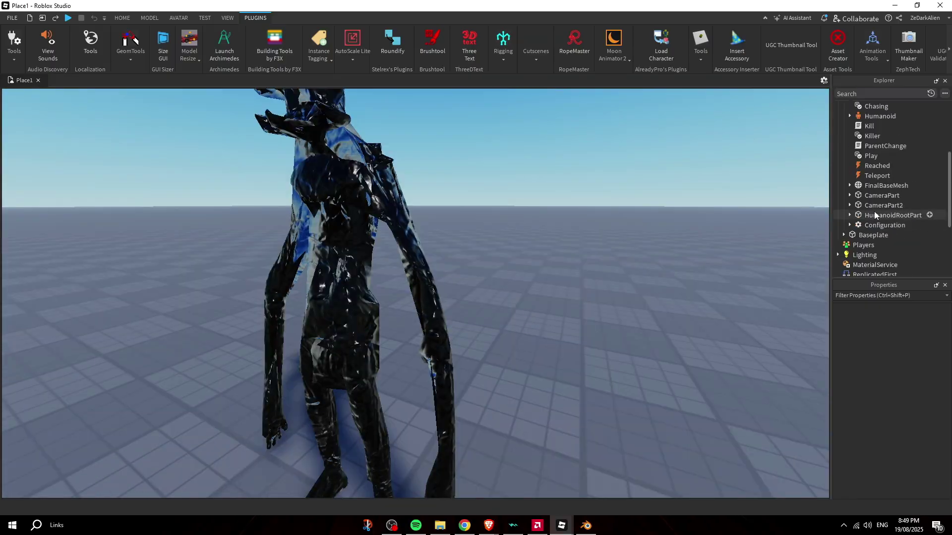
# Select only the monster's HumanoidRootPart and rotate it in place
pyautogui.click(874, 212)
pyautogui.keyDown('ctrl'); pyautogui.click(875, 209); pyautogui.keyUp('ctrl')
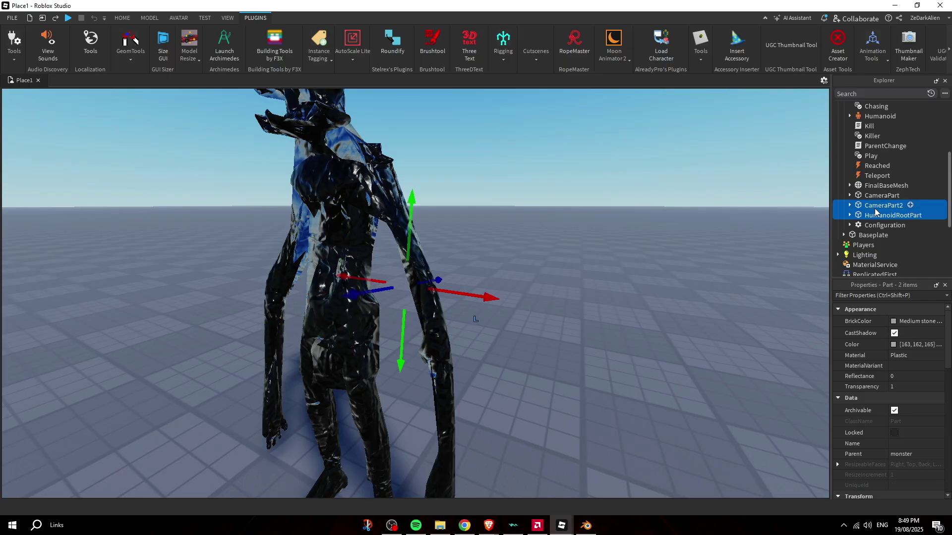
pyautogui.doubleClick(881, 217)
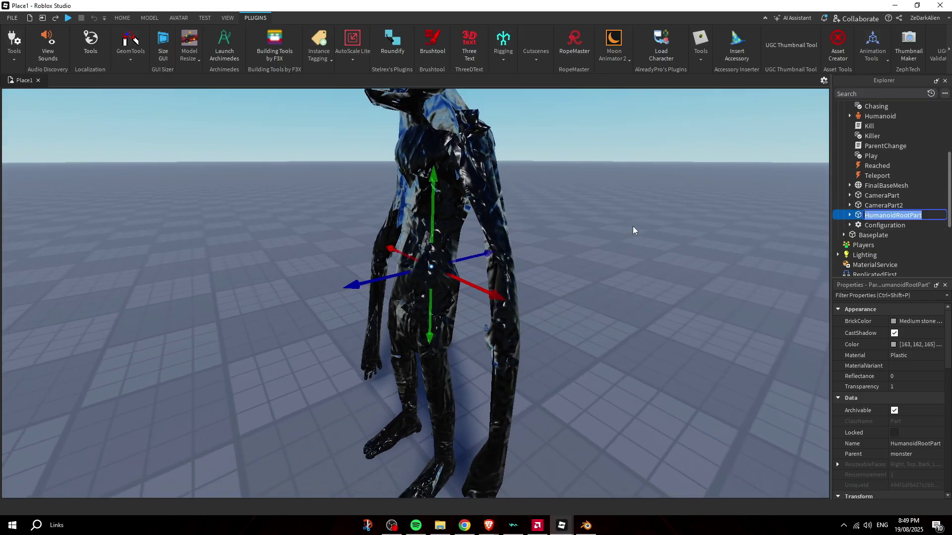
pyautogui.click(882, 195)
pyautogui.click(887, 215)
pyautogui.press('f')
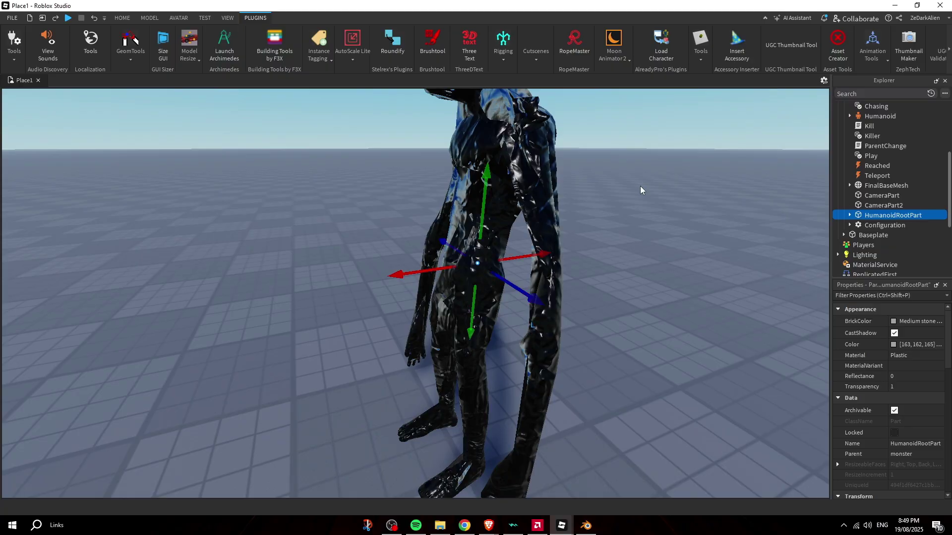
pyautogui.hotkey('ctrl', 'r')
# Select CameraPart and CameraPart2 together and rotate them
pyautogui.click(883, 205)
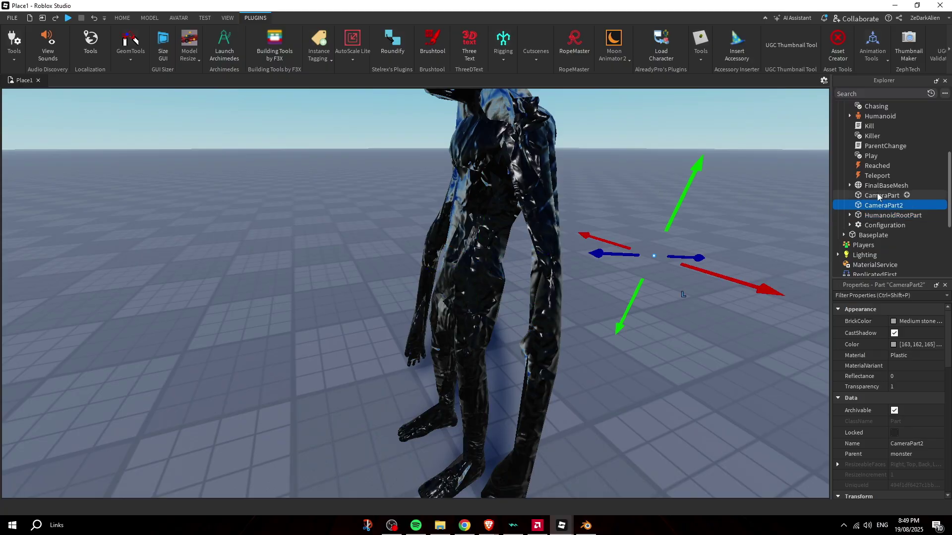
pyautogui.keyDown('ctrl'); pyautogui.click(878, 195); pyautogui.keyUp('ctrl')
pyautogui.hotkey('ctrl', 'r')
pyautogui.hotkey('ctrl', 'r')
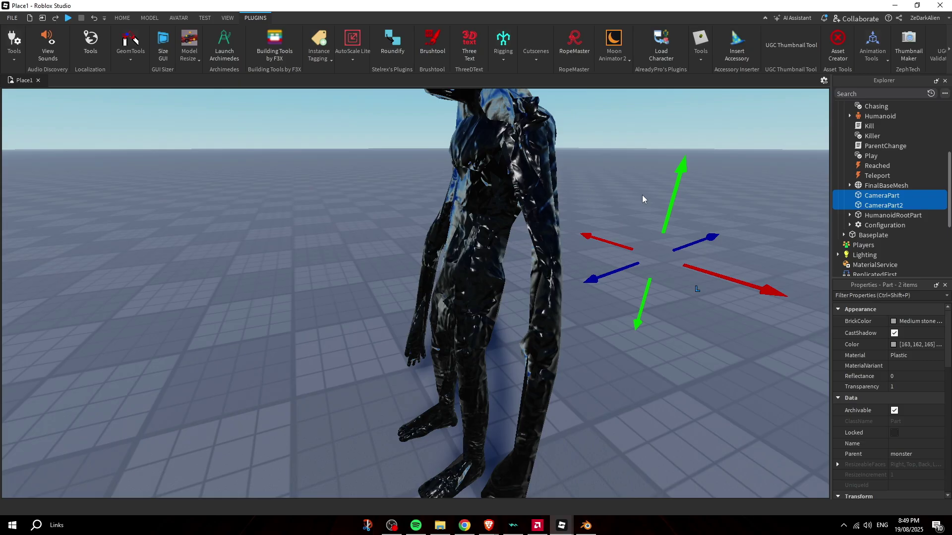
# Raise CameraPart and CameraPart2 together by about 3.5 studs to around the monster's head height
pyautogui.press('d')
pyautogui.moveTo(692, 227); pyautogui.dragTo(693, 226, button='right')
pyautogui.press('s')
pyautogui.press('a')
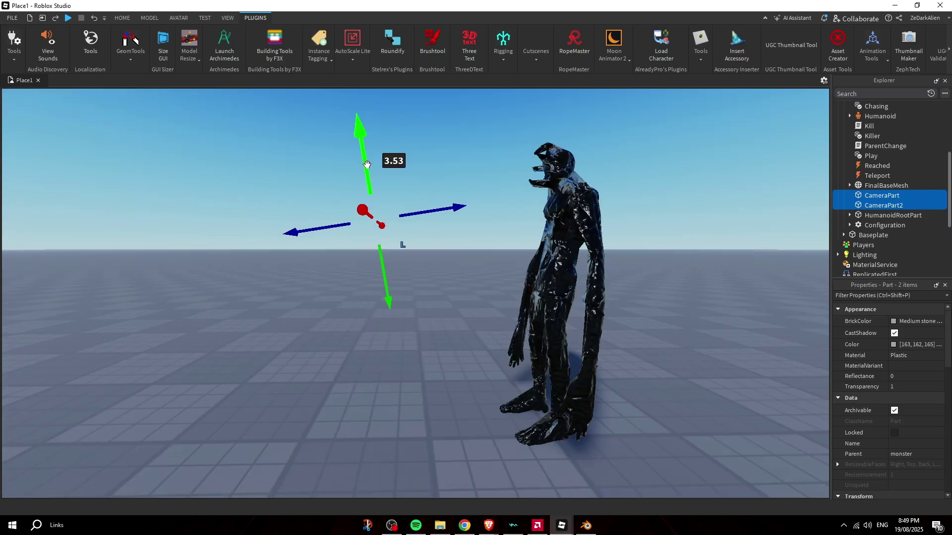
pyautogui.moveTo(366, 165); pyautogui.dragTo(360, 157)
# Examine the placement of the two camera parts relative to the monster's head from the front and at several distances
pyautogui.press('d')
pyautogui.moveTo(535, 186); pyautogui.dragTo(536, 185, button='right')
pyautogui.press('w')
pyautogui.press('s')
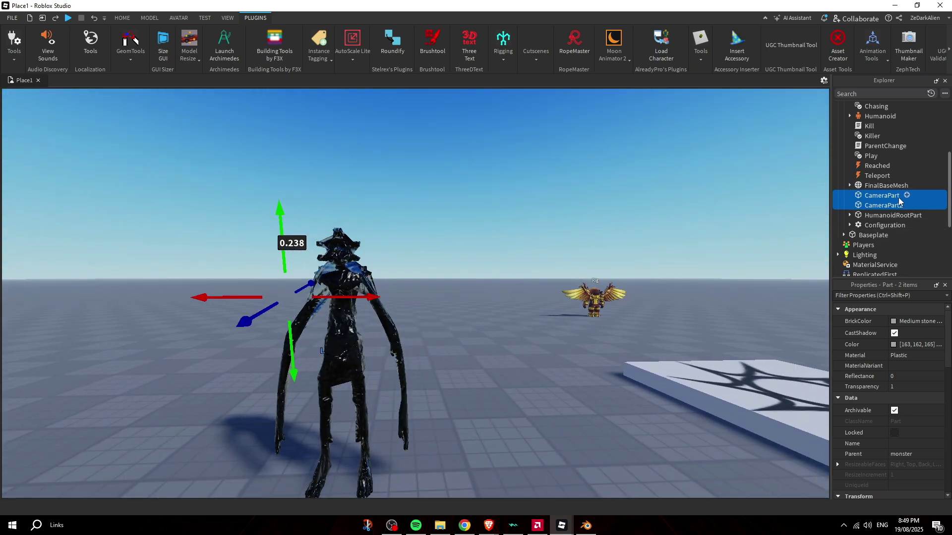
pyautogui.press('f')
pyautogui.scroll(4, 555, 269)
pyautogui.moveTo(561, 278); pyautogui.dragTo(562, 279, button='right')
pyautogui.scroll(-4, 561, 282)
pyautogui.scroll(4, 561, 281)
pyautogui.scroll(-4, 461, 396)
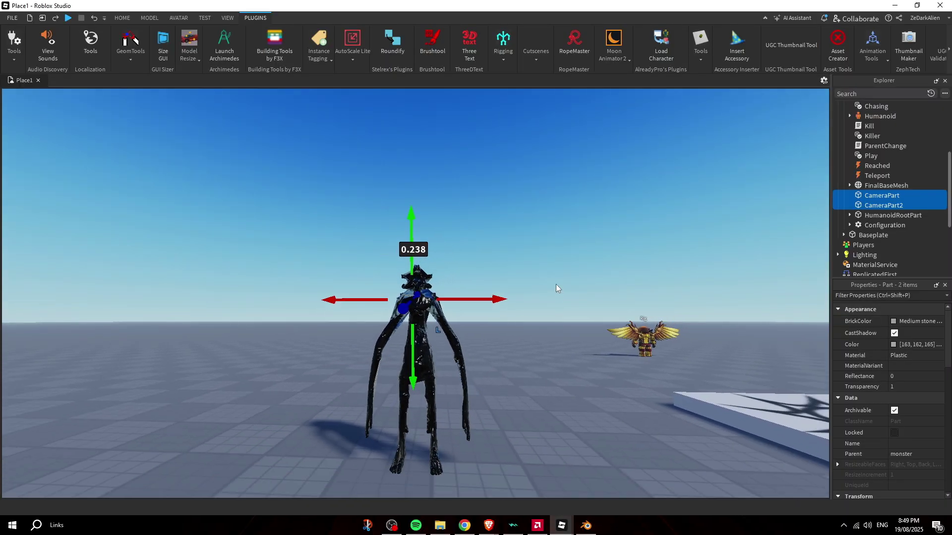
# Select the monster model and load it into the Rig Editor in Create Joints mode
pyautogui.click(555, 284)
pyautogui.moveTo(546, 319); pyautogui.dragTo(545, 318, button='right')
pyautogui.press('w')
pyautogui.moveTo(673, 436); pyautogui.dragTo(674, 435, button='right')
pyautogui.scroll(-4, 673, 435)
pyautogui.click(383, 285)
pyautogui.click(501, 42)
pyautogui.click(502, 97)
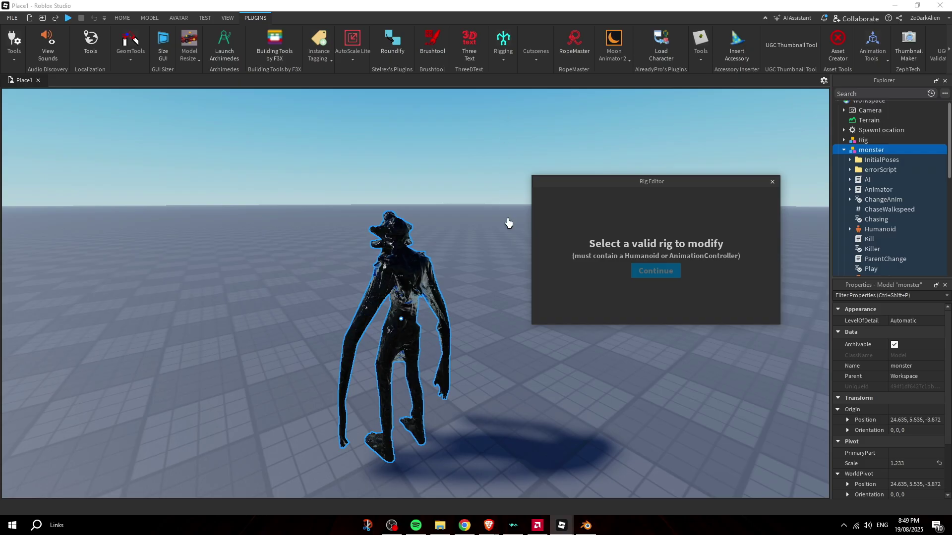
pyautogui.click(656, 271)
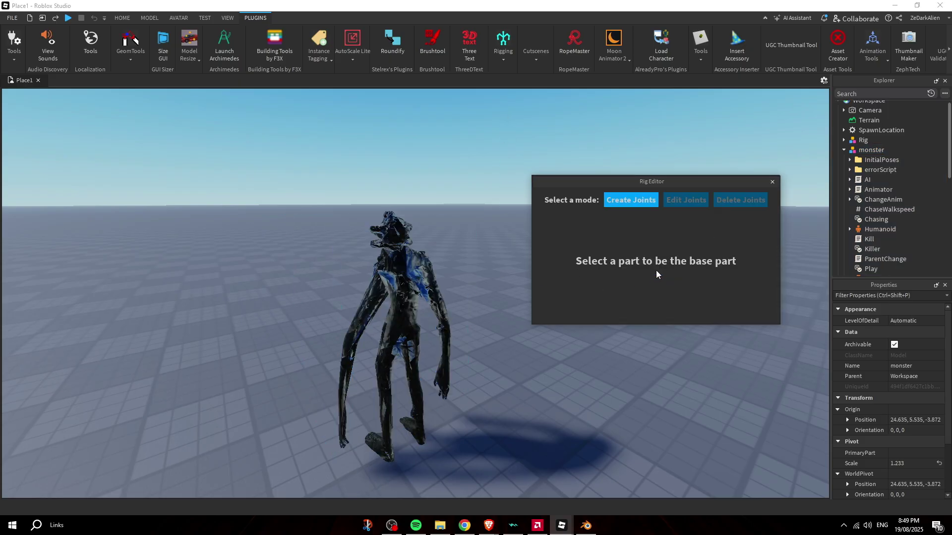
# Create joints from HumanoidRootPart as the base part to CameraPart, CameraPart2 and FinalBaseMesh
pyautogui.scroll(-4, 888, 225)
pyautogui.click(892, 210)
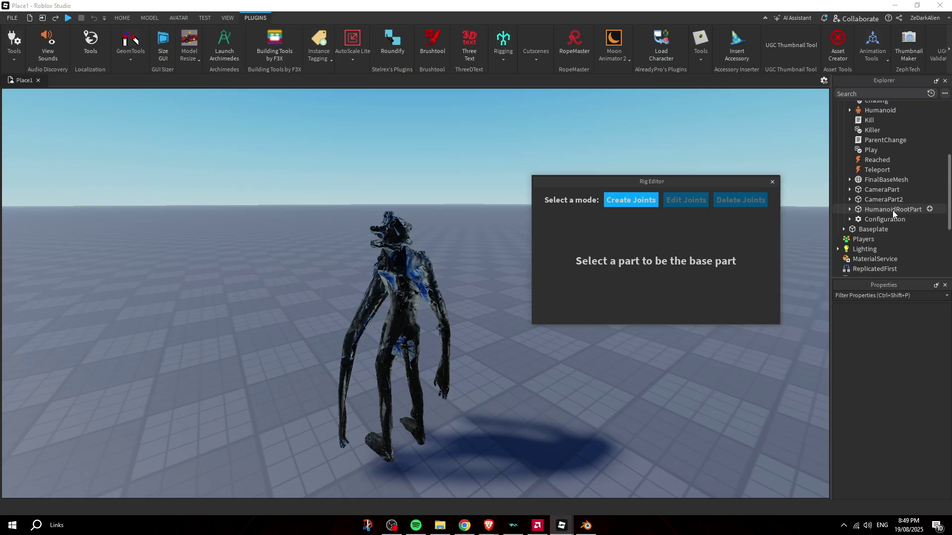
pyautogui.click(890, 189)
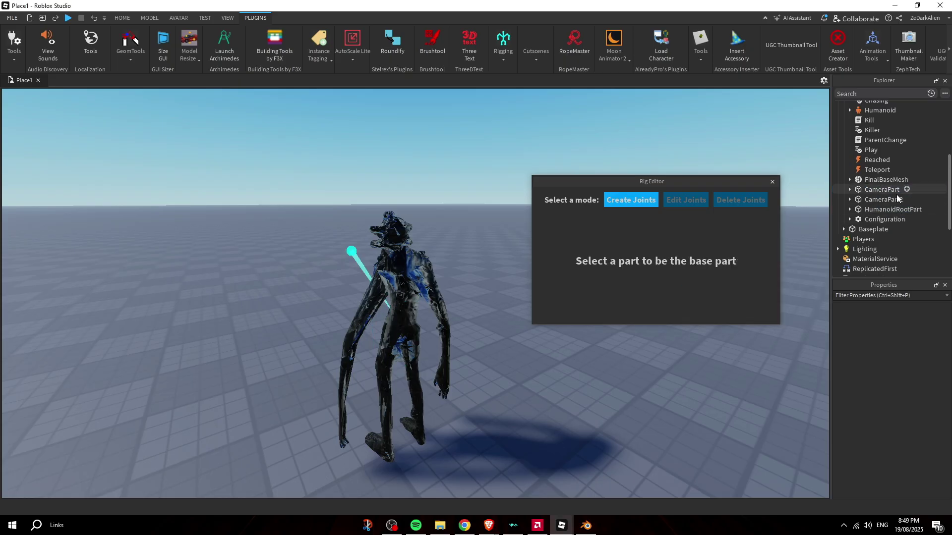
pyautogui.click(896, 209)
pyautogui.click(900, 201)
pyautogui.scroll(1, 892, 225)
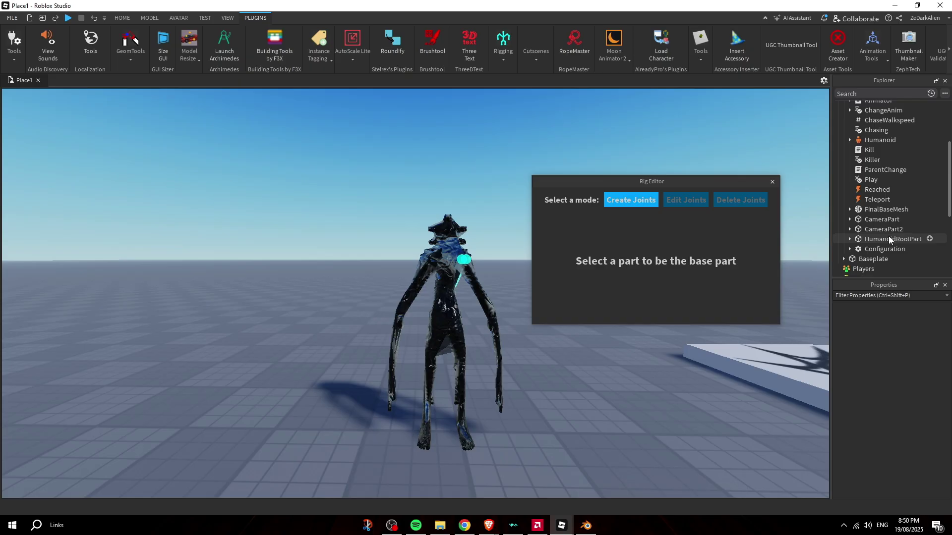
pyautogui.click(889, 238)
pyautogui.click(885, 209)
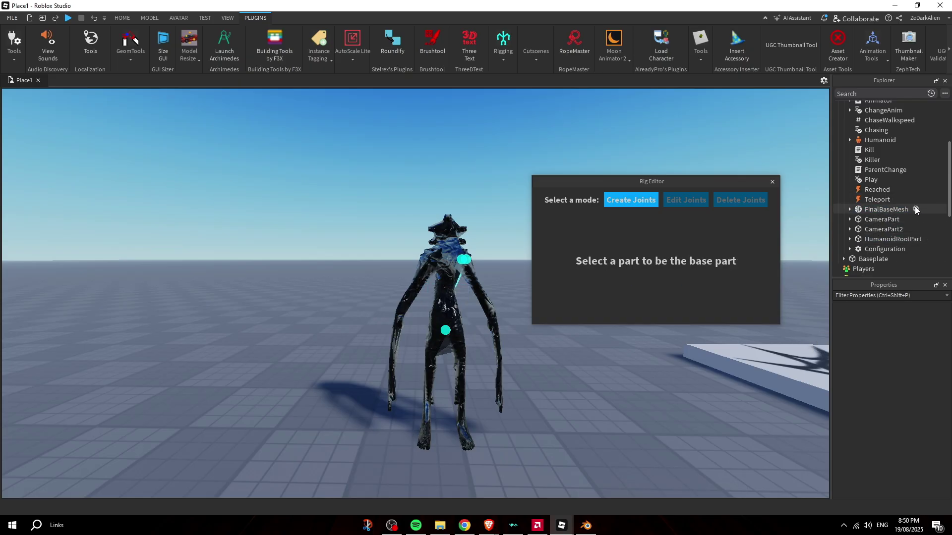
pyautogui.scroll(3, 912, 210)
pyautogui.scroll(-3, 911, 213)
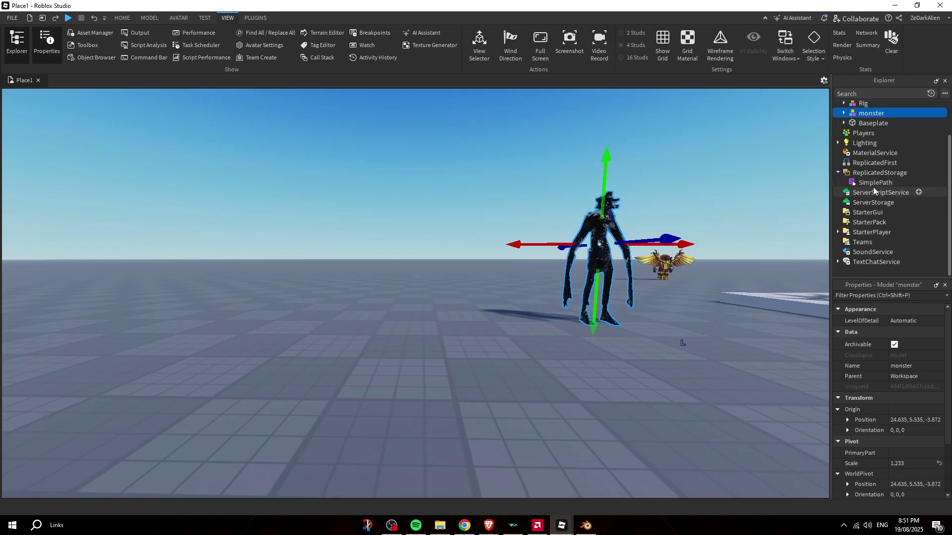
# Move the SimplePath module from ReplicatedStorage into ServerStorage
pyautogui.moveTo(871, 184); pyautogui.dragTo(884, 202)
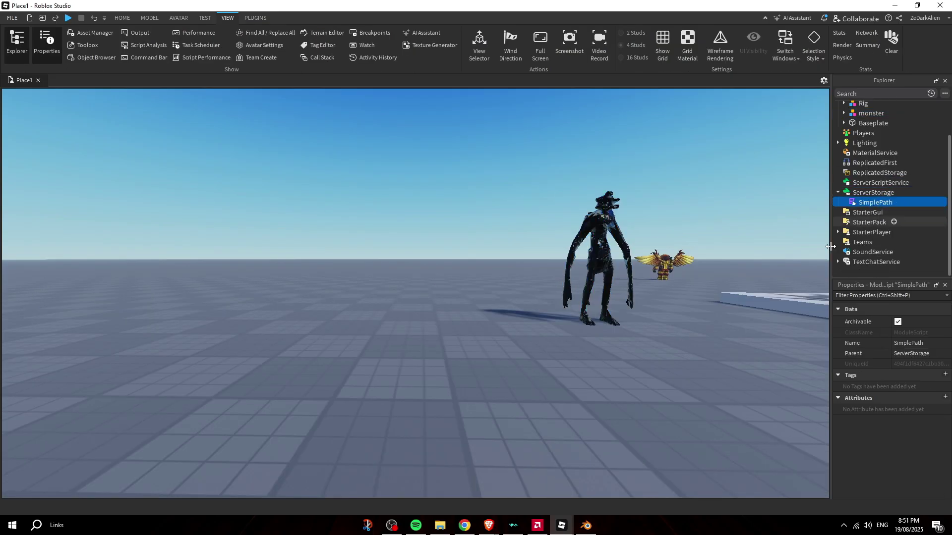
pyautogui.click(444, 294)
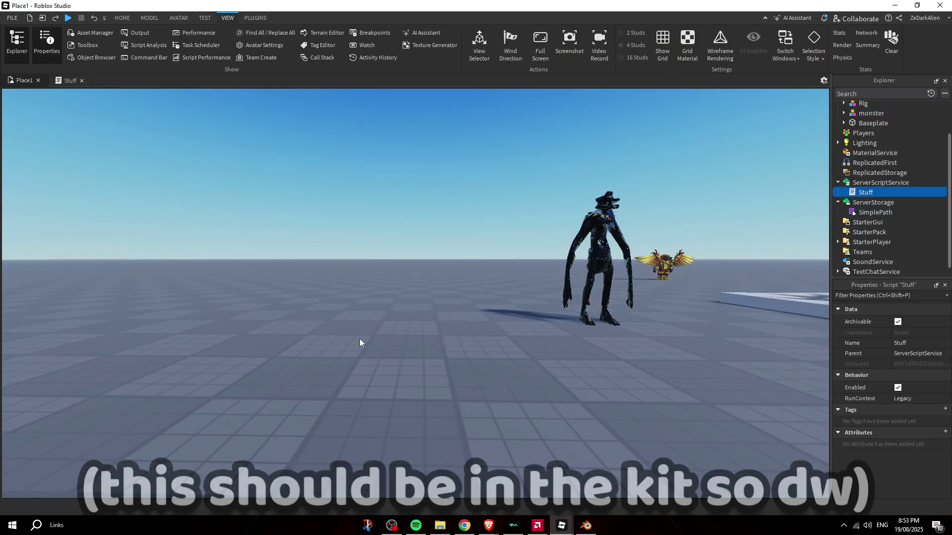
# Open the Stuff script in ServerScriptService and review its PlayerAdded code
pyautogui.click(706, 278)
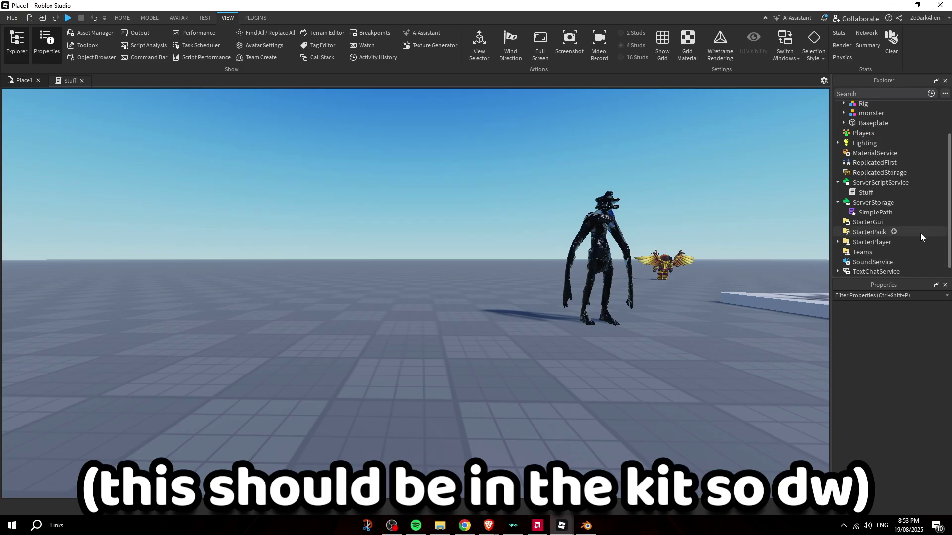
pyautogui.doubleClick(865, 193)
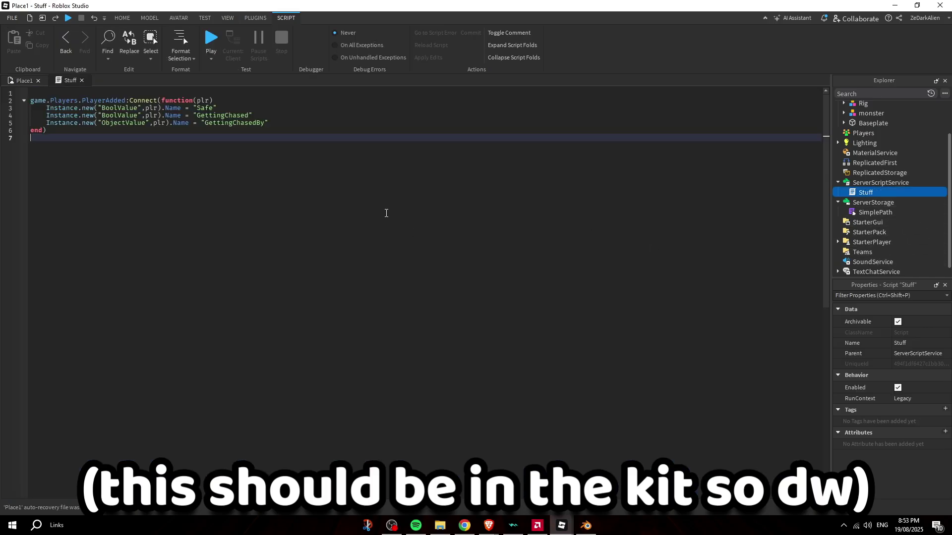
pyautogui.hotkey('ctrl', 'a')
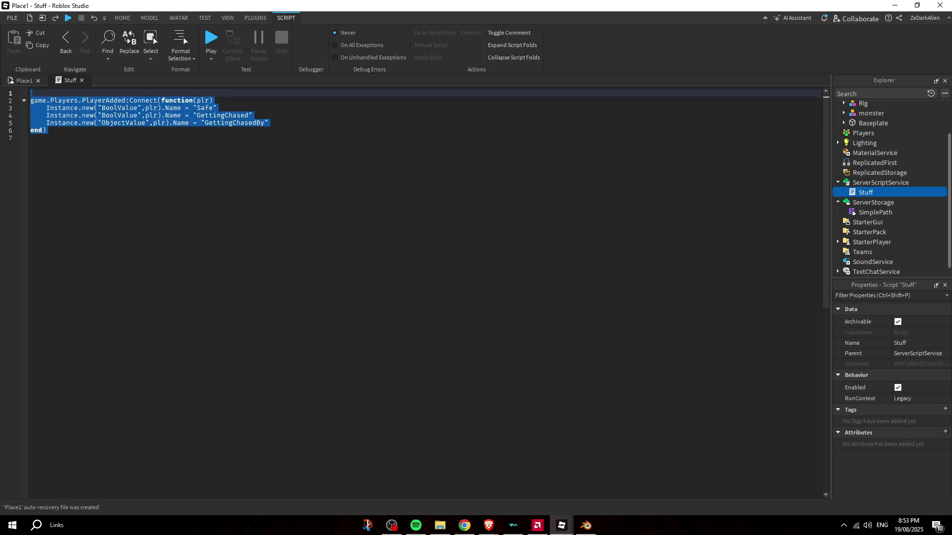
pyautogui.click(451, 229)
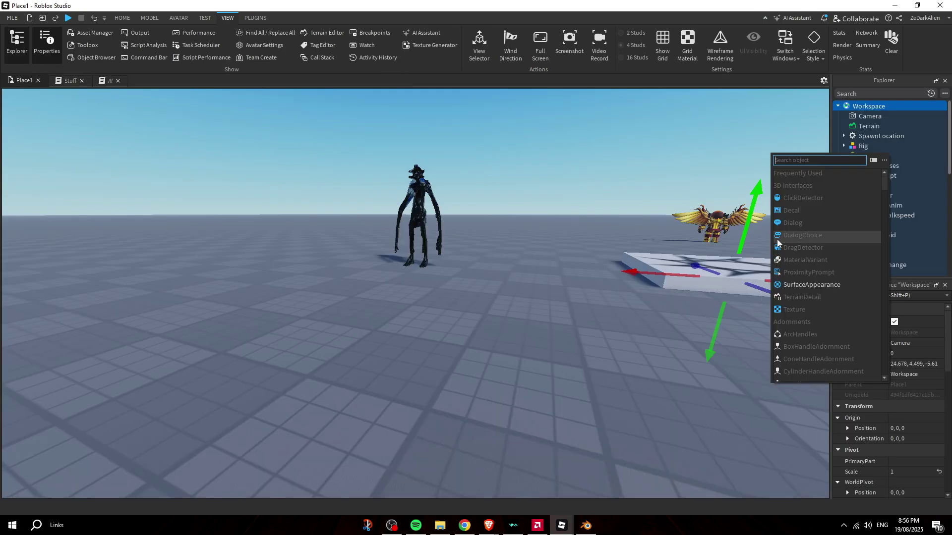
# Insert a folder into Workspace and name it LoopPoints
pyautogui.write('folder')
pyautogui.press('Return')
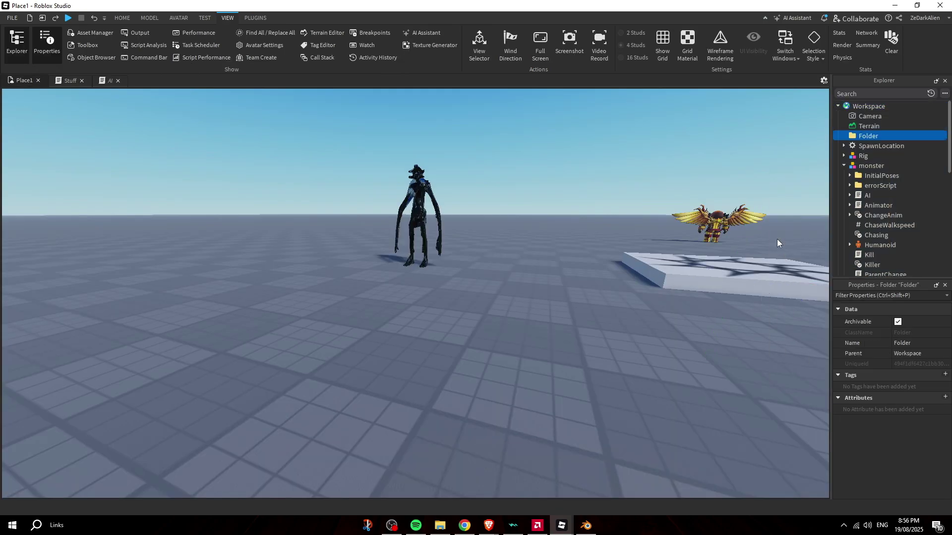
pyautogui.click(866, 139)
pyautogui.press('BackSpace')
pyautogui.click(915, 346)
pyautogui.write('LoopPoints')
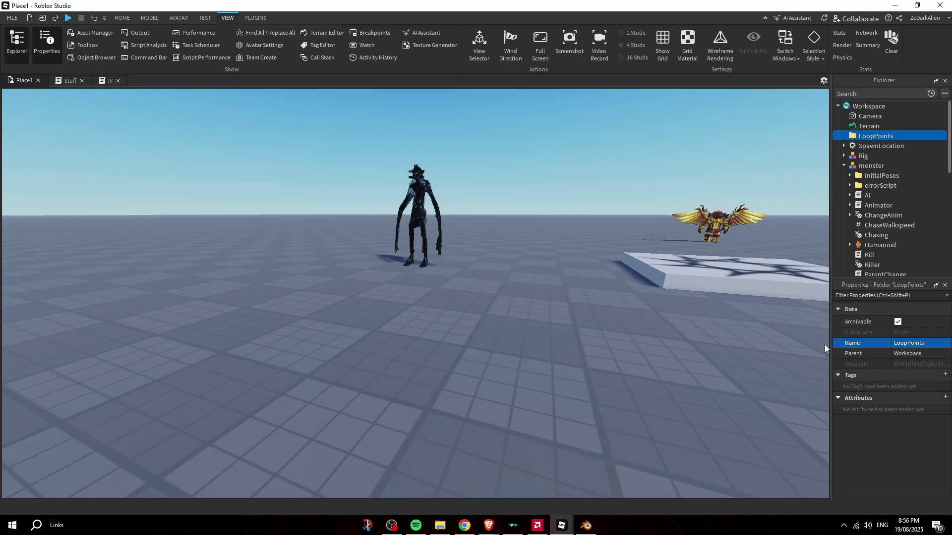
# Insert a part into the LoopPoints folder and place it on the baseplate away from the monster and spawn
pyautogui.rightClick(869, 136)
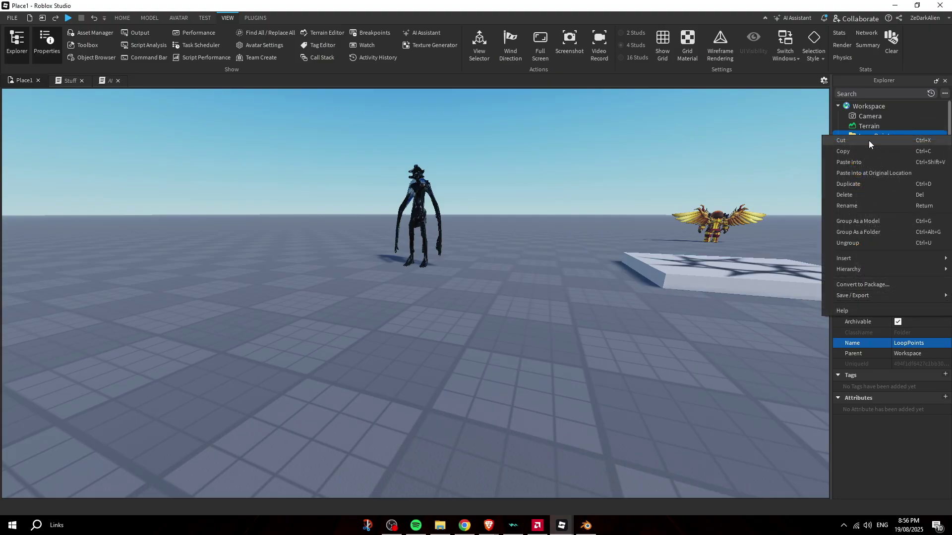
pyautogui.moveTo(872, 259)
pyautogui.click(789, 260)
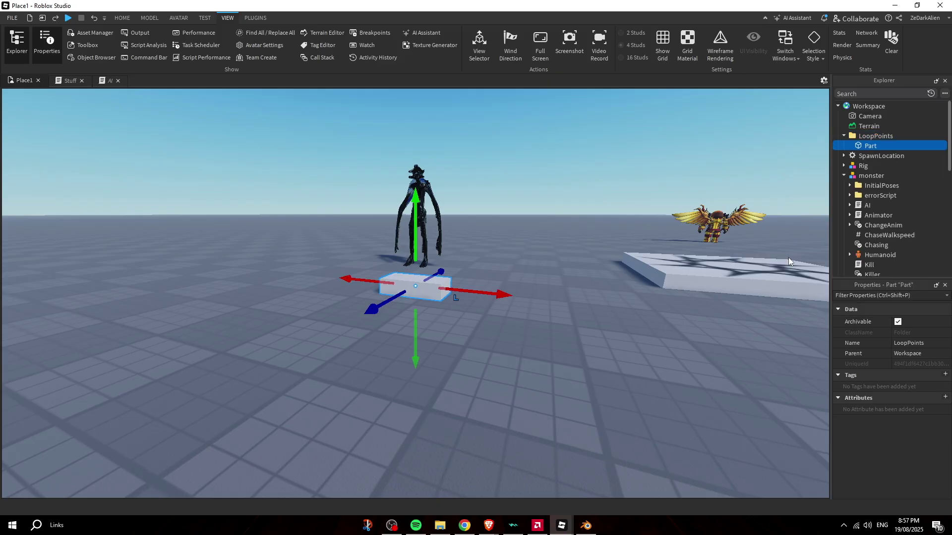
pyautogui.moveTo(436, 303); pyautogui.dragTo(328, 264)
pyautogui.scroll(-5, 496, 337)
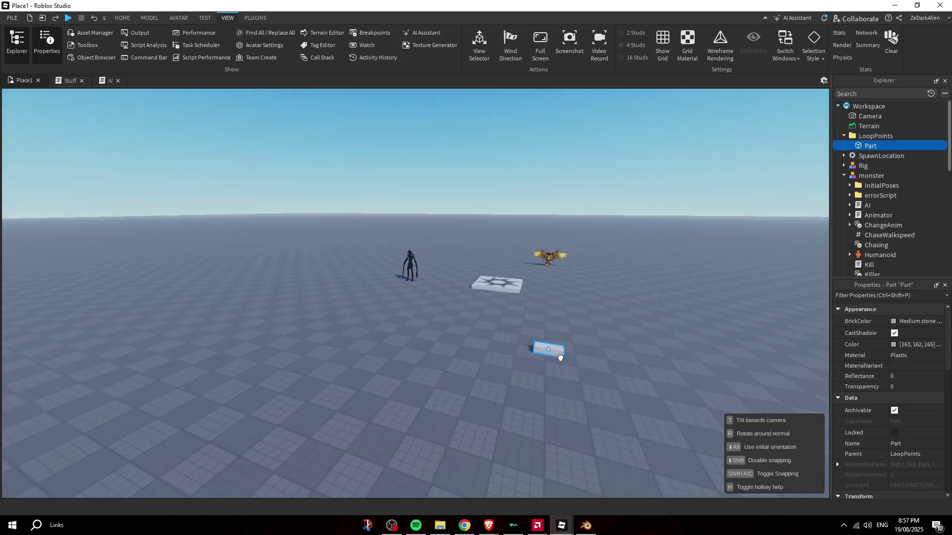
pyautogui.press('s')
pyautogui.press('d')
# Duplicate the loop-point part and move the copy far away to the opposite side of the monster
pyautogui.hotkey('ctrl', 'd')
pyautogui.press('a')
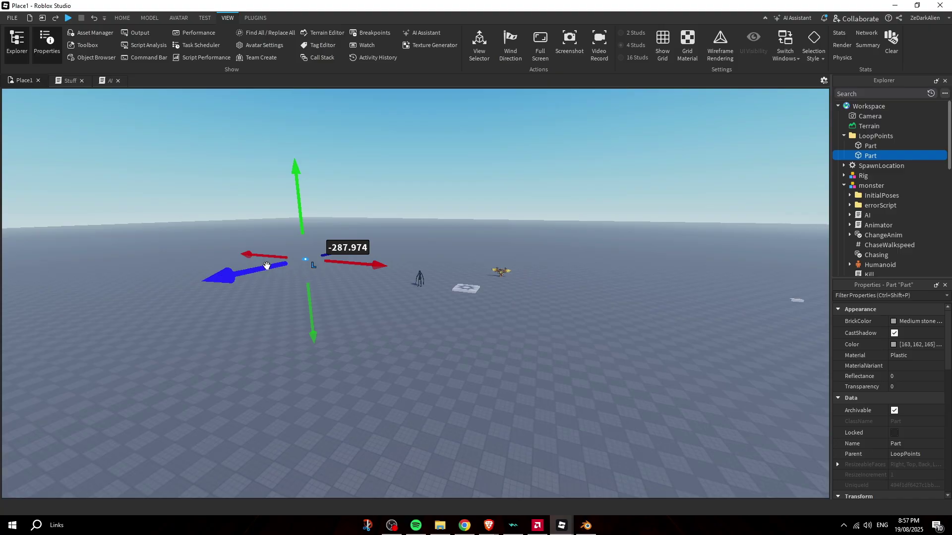
pyautogui.moveTo(266, 267); pyautogui.dragTo(223, 274)
pyautogui.moveTo(361, 268); pyautogui.dragTo(412, 268, button='right')
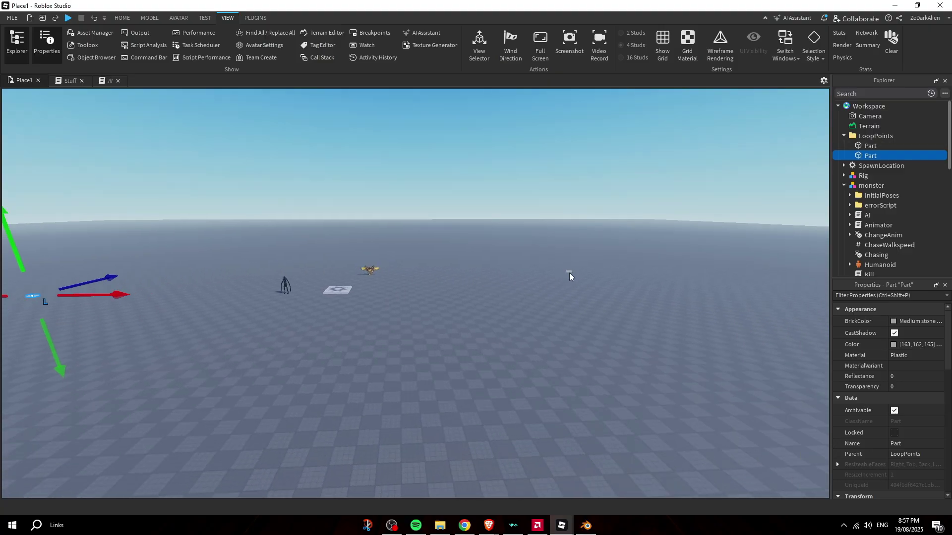
# Select both parts in LoopPoints and anchor them
pyautogui.keyDown('ctrl'); pyautogui.click(570, 272); pyautogui.keyUp('ctrl')
pyautogui.write('1')
pyautogui.moveTo(721, 372); pyautogui.dragTo(690, 368, button='right')
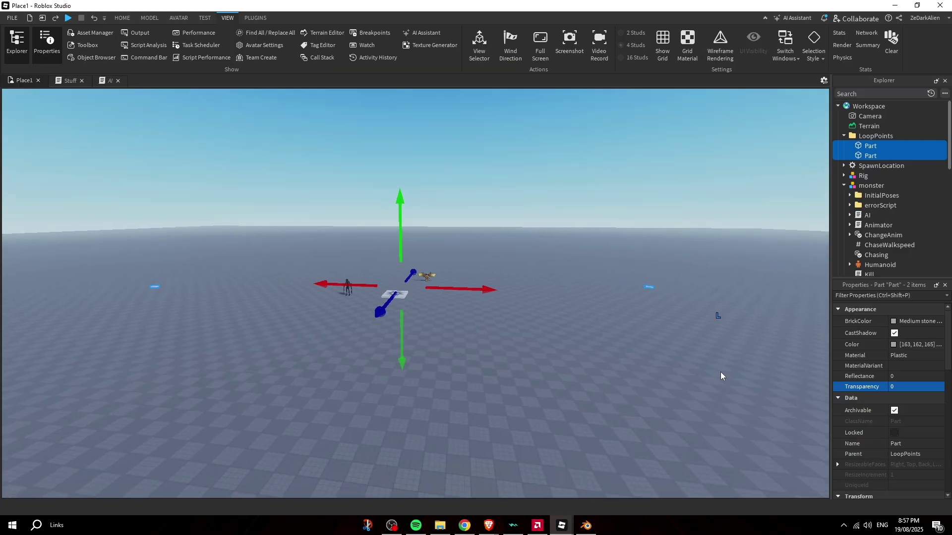
pyautogui.scroll(-8, 888, 403)
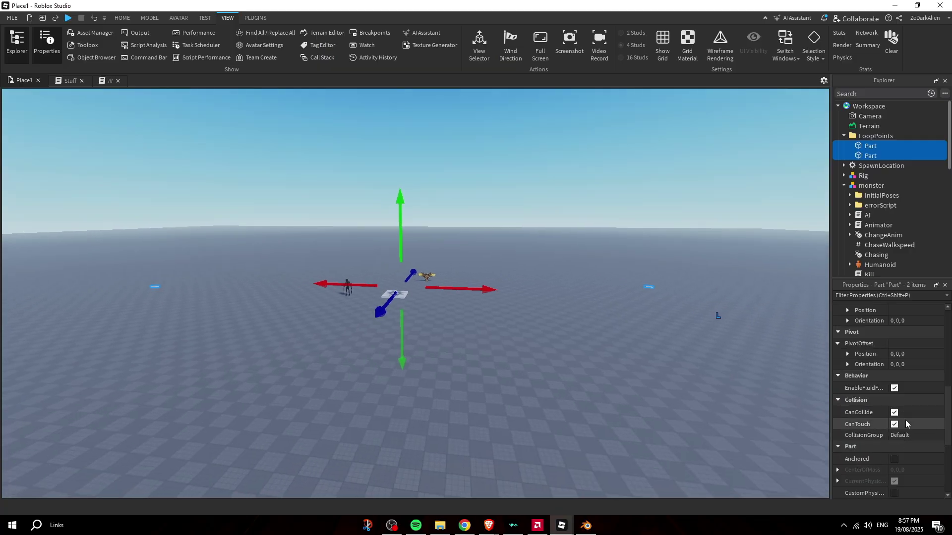
pyautogui.click(894, 459)
pyautogui.click(673, 422)
pyautogui.moveTo(673, 422); pyautogui.dragTo(620, 436, button='right')
# Start a test run of the game and close the Tool Grip Editor, Brushtool and RopeMaster windows
pyautogui.press('F5')
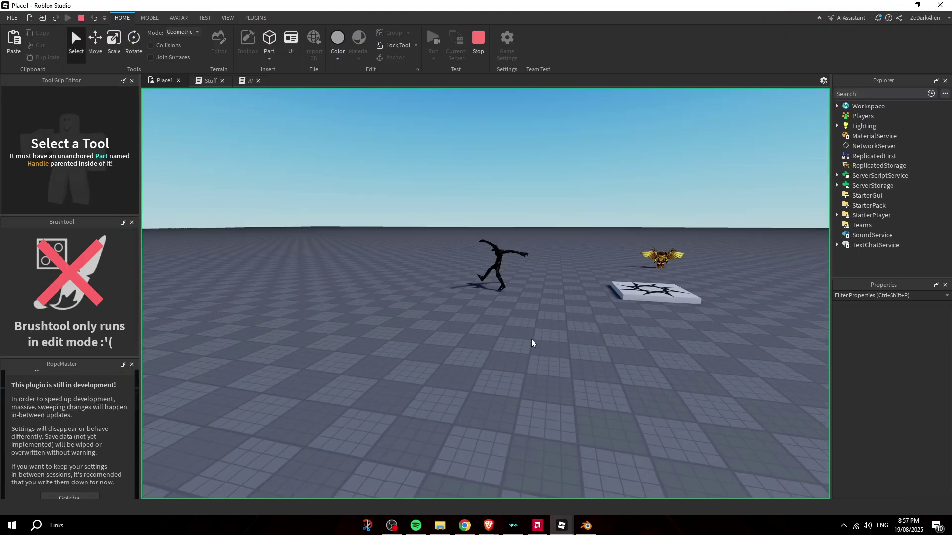
pyautogui.press('a')
pyautogui.moveTo(531, 339); pyautogui.dragTo(587, 327, button='right')
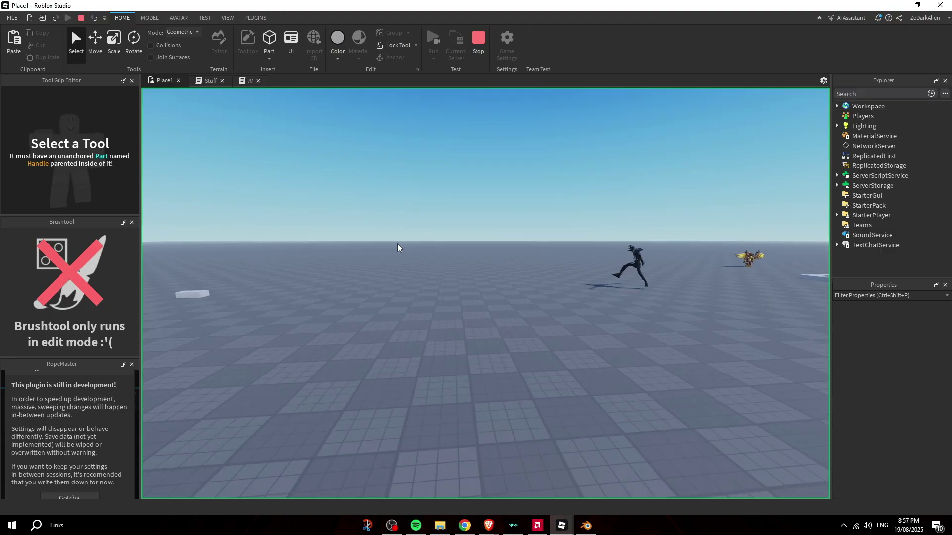
pyautogui.click(132, 81)
pyautogui.click(132, 81)
pyautogui.click(131, 81)
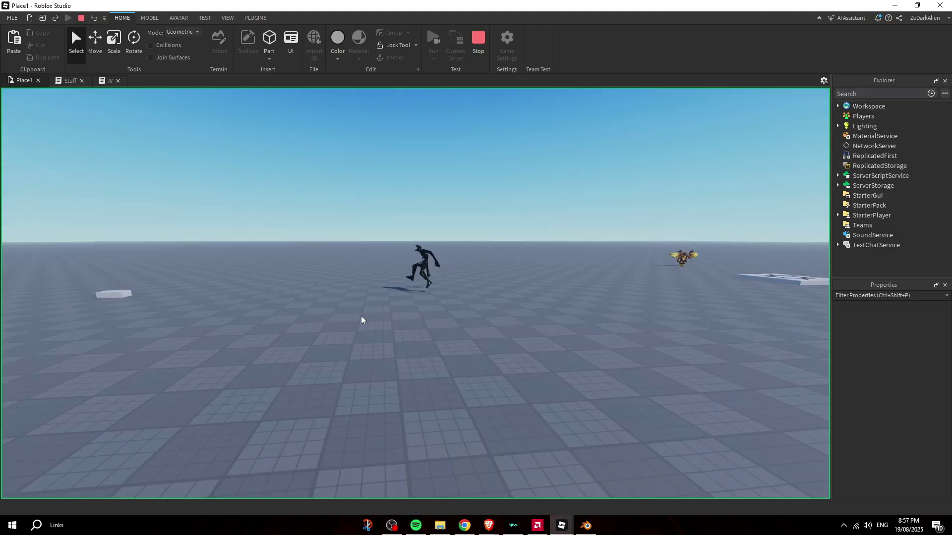
# Follow the monster during the test run to check that it walks to the loop-point part
pyautogui.press('a')
pyautogui.moveTo(475, 323); pyautogui.dragTo(501, 309, button='right')
pyautogui.press('w')
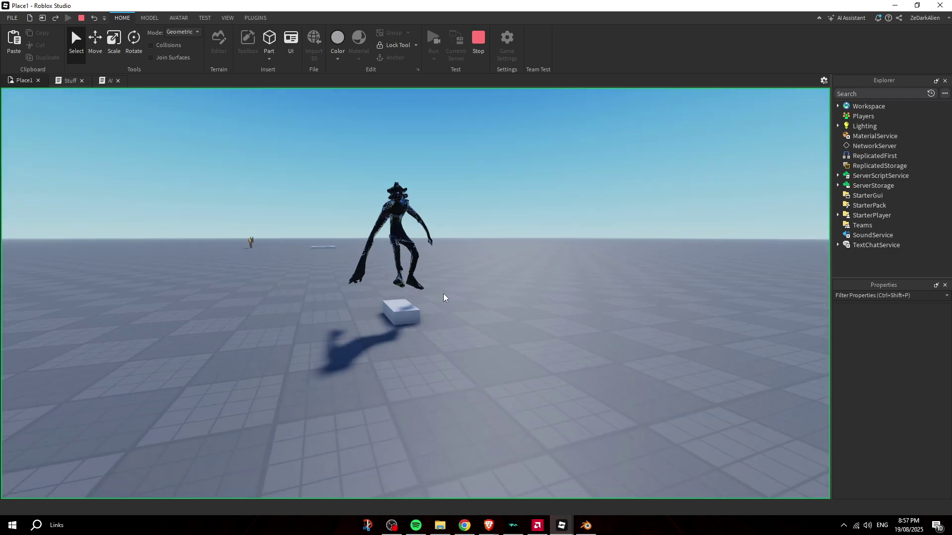
pyautogui.press('a')
pyautogui.press('w')
pyautogui.moveTo(453, 381); pyautogui.dragTo(452, 382, button='right')
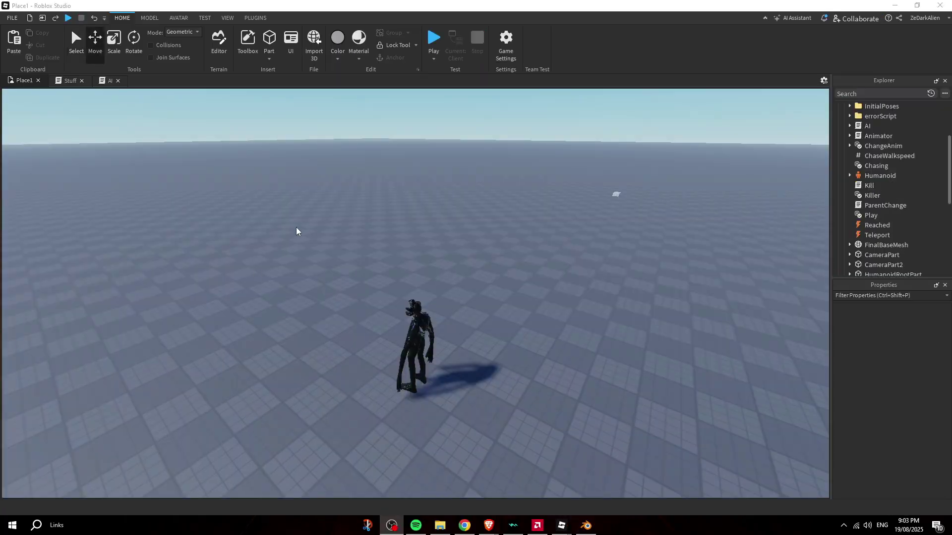
# Save the place to Roblox as Horror Tutorial and allow HTTP requests in the game's security settings
pyautogui.click(506, 49)
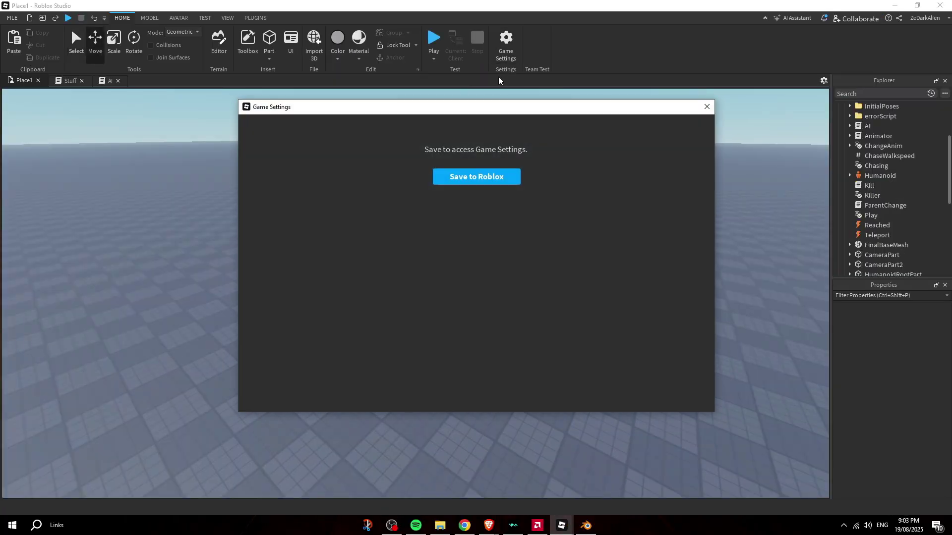
pyautogui.click(494, 178)
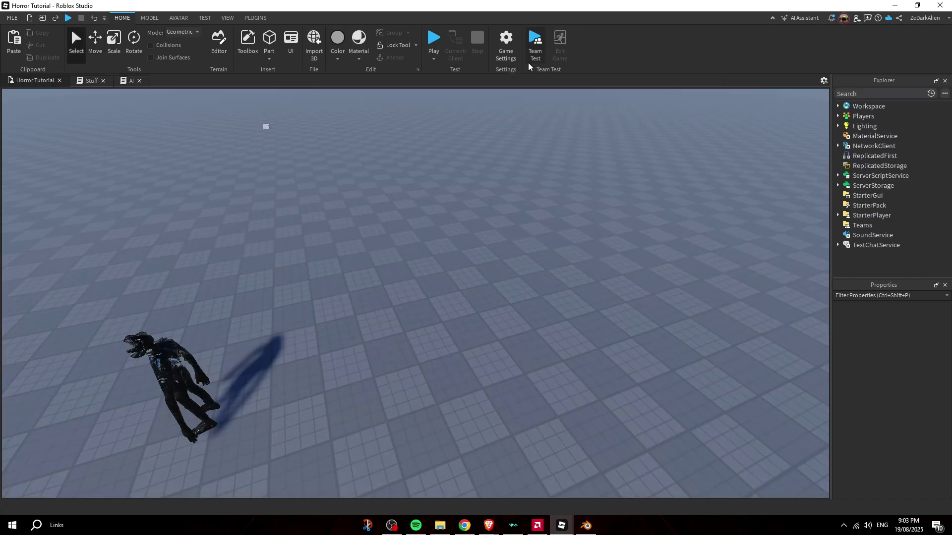
pyautogui.click(509, 51)
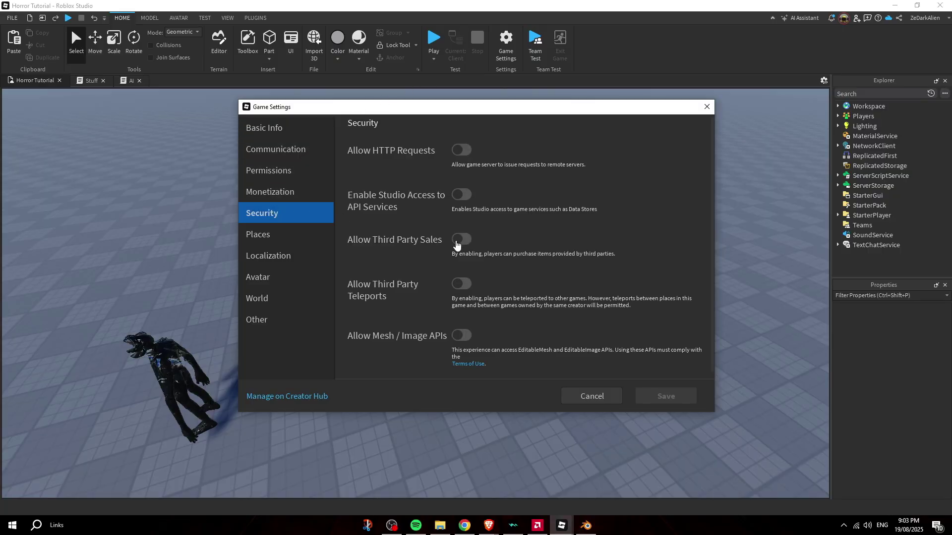
pyautogui.click(461, 150)
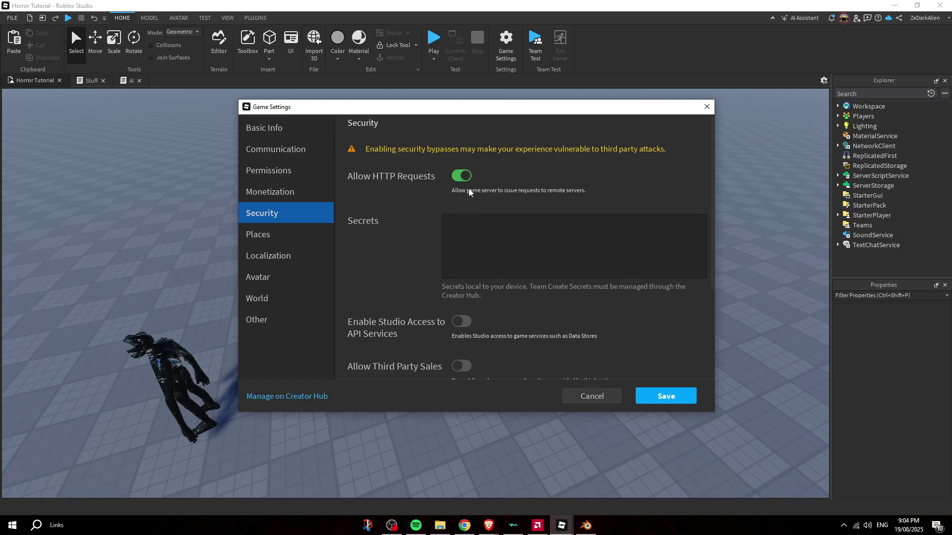
pyautogui.scroll(-3, 462, 185)
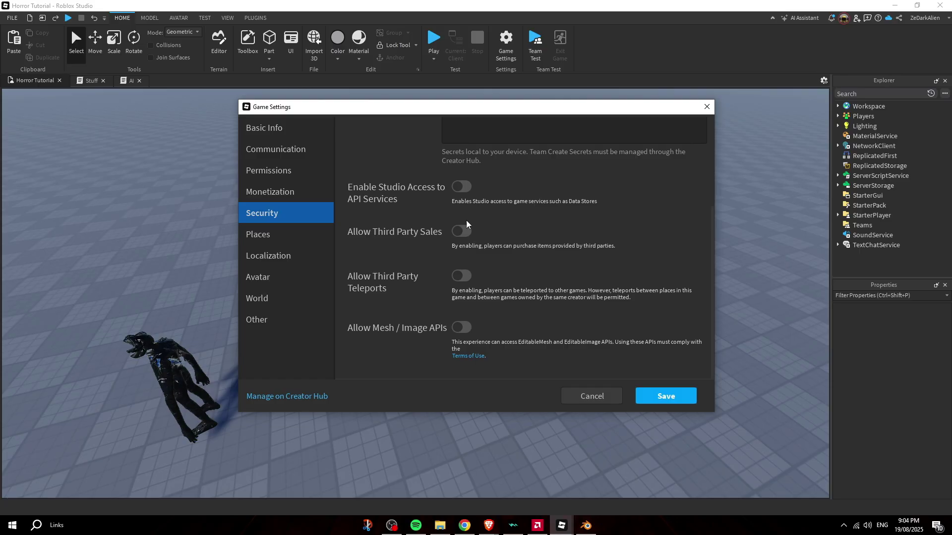
pyautogui.click(667, 397)
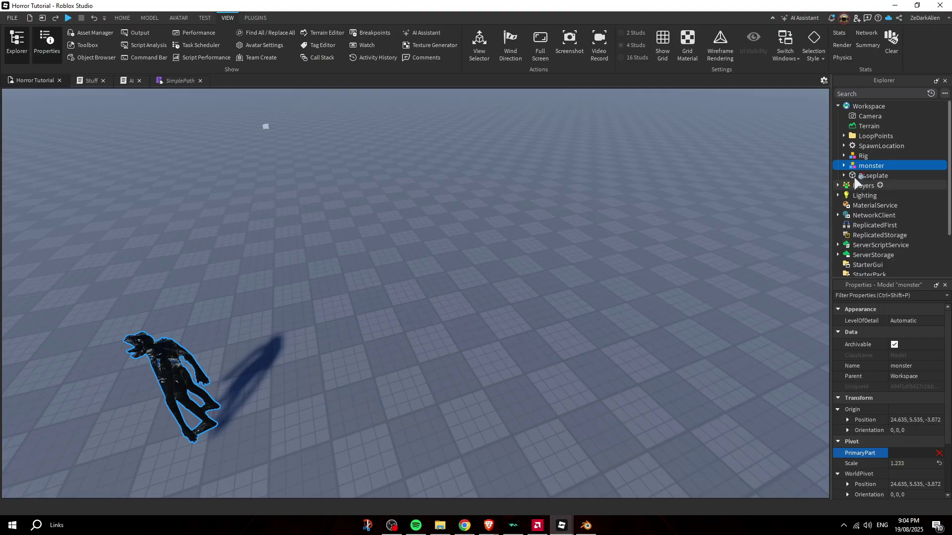
# Set the monster model's PrimaryPart to its HumanoidRootPart
pyautogui.click(844, 165)
pyautogui.scroll(-4, 872, 184)
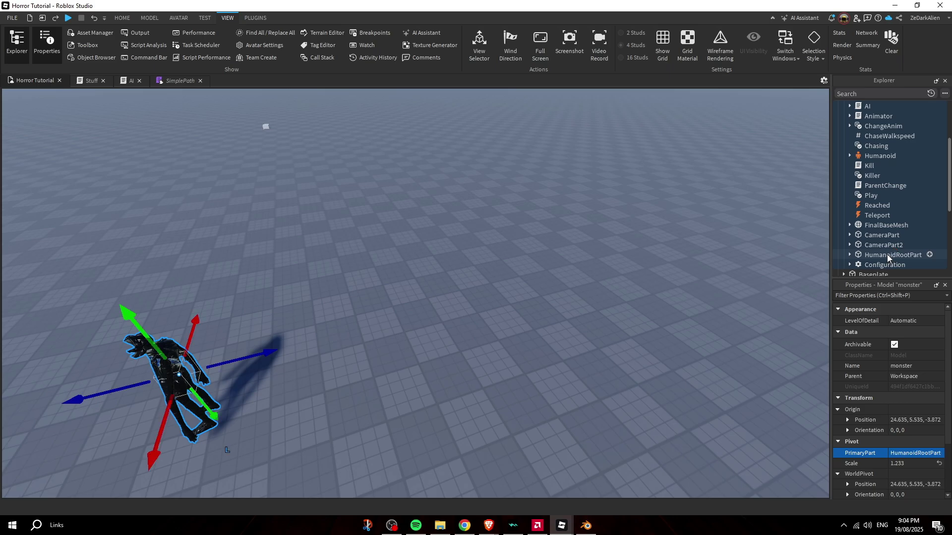
pyautogui.click(552, 351)
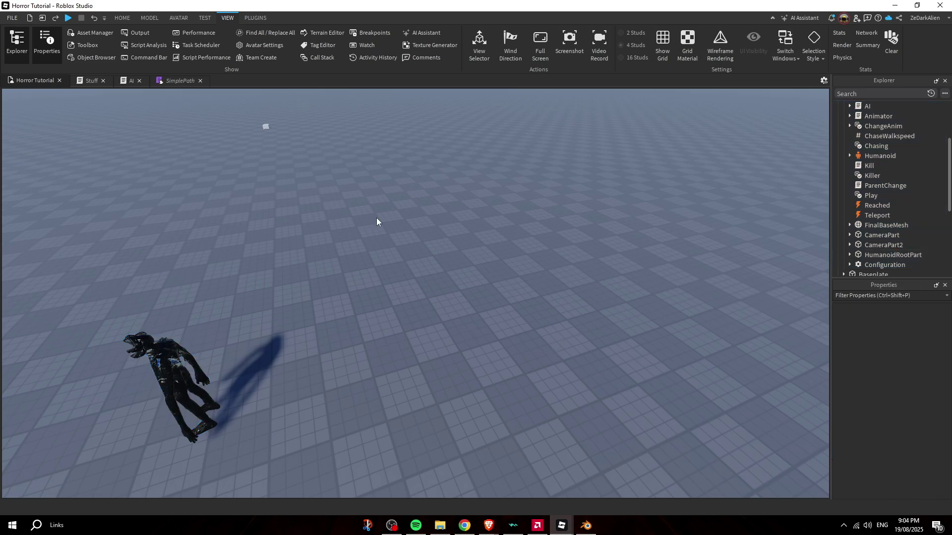
# Start another test run with the updated monster and close the Brushtool window
pyautogui.click(122, 18)
pyautogui.click(434, 40)
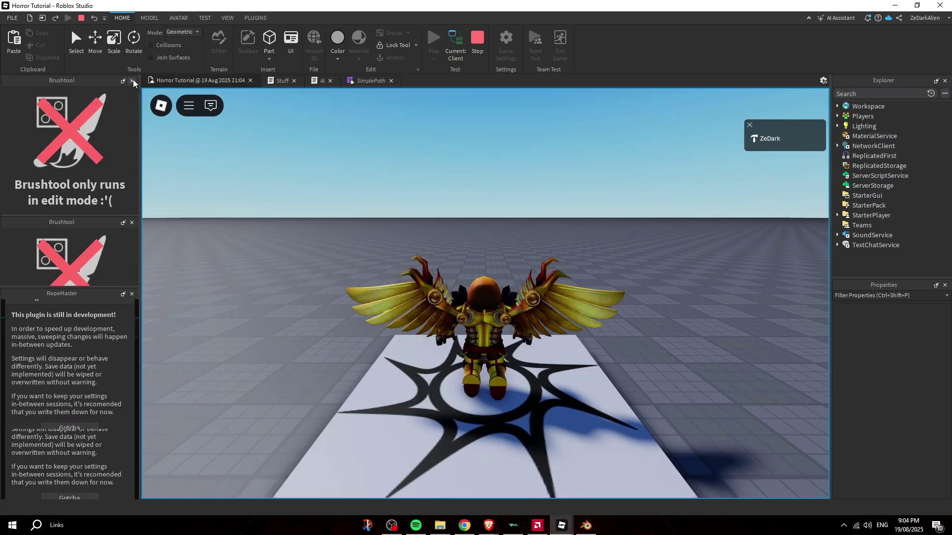
pyautogui.click(132, 81)
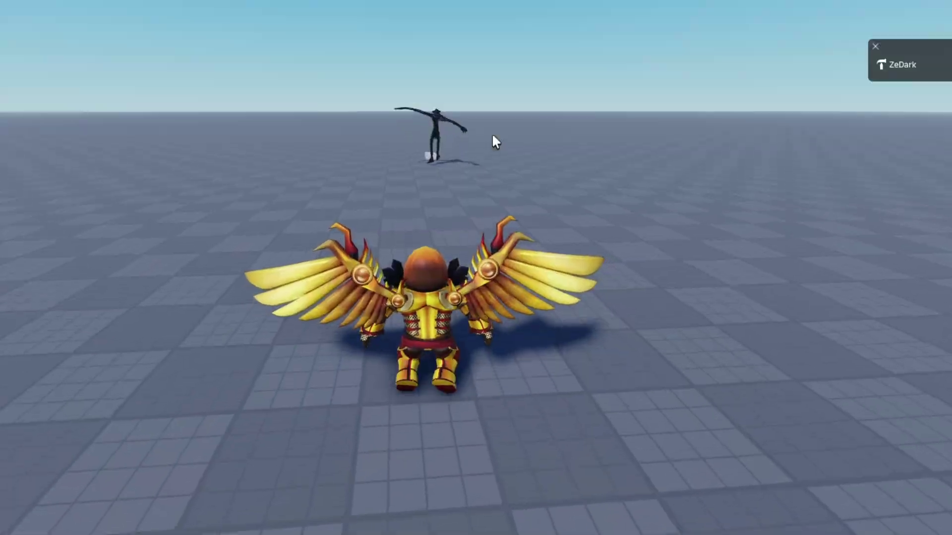
# Move the character around near the monster and zoom in to first-person view to test how it chases and attacks
pyautogui.press('a')
pyautogui.moveTo(492, 133); pyautogui.dragTo(507, 139, button='right')
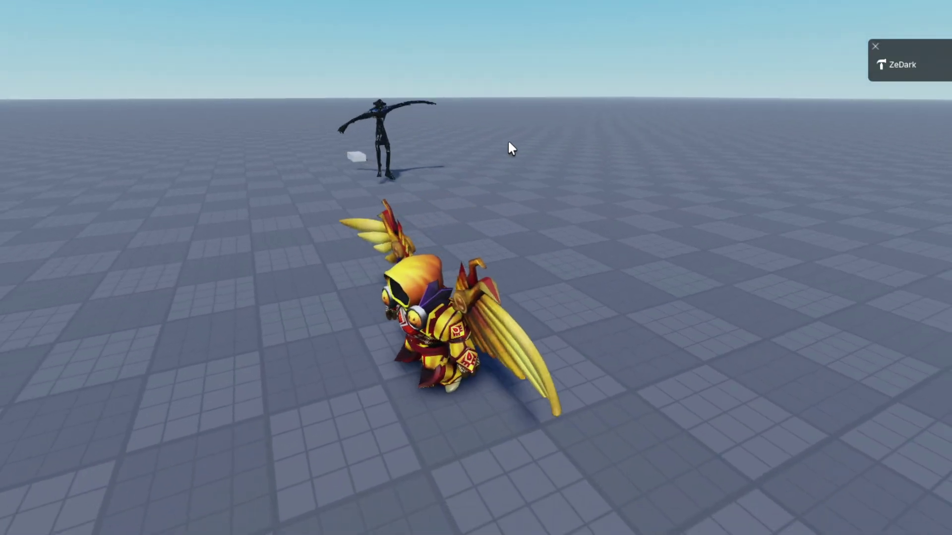
pyautogui.press('d')
pyautogui.press('a')
pyautogui.press('s')
pyautogui.moveTo(568, 193); pyautogui.dragTo(569, 193, button='right')
pyautogui.press('space')
pyautogui.scroll(5, 568, 194)
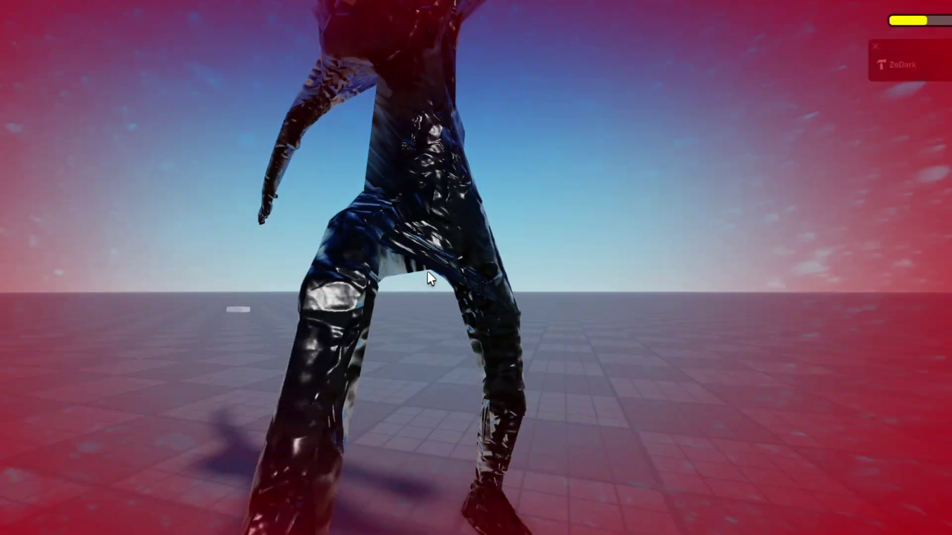
# Return to third-person view and run the character away from the monster to check its pursuit
pyautogui.scroll(-5, 427, 271)
pyautogui.press('s')
pyautogui.moveTo(438, 288); pyautogui.dragTo(460, 284, button='right')
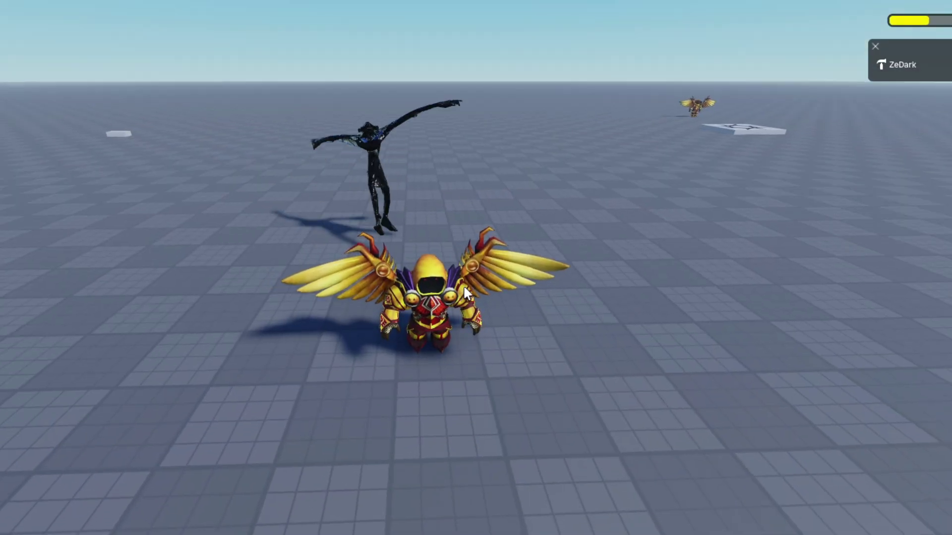
pyautogui.press('s')
pyautogui.press('s')
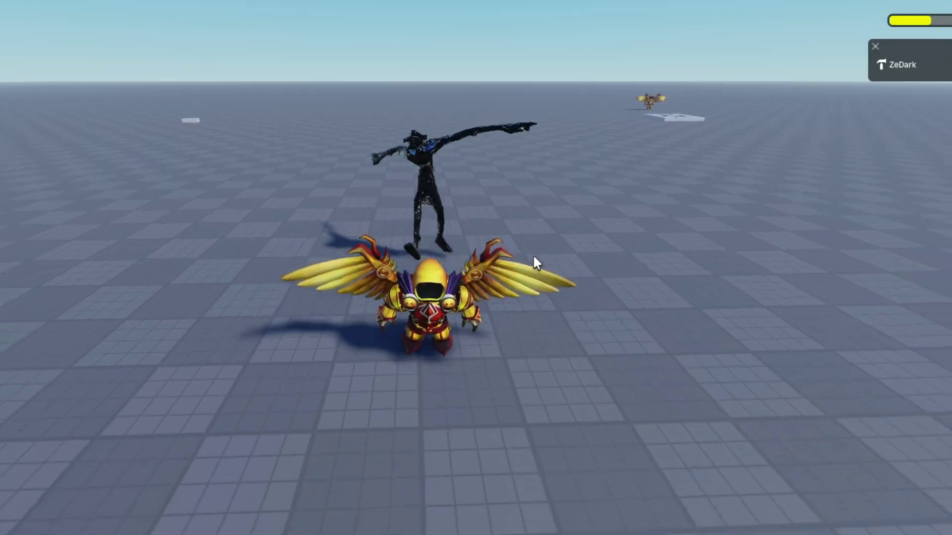